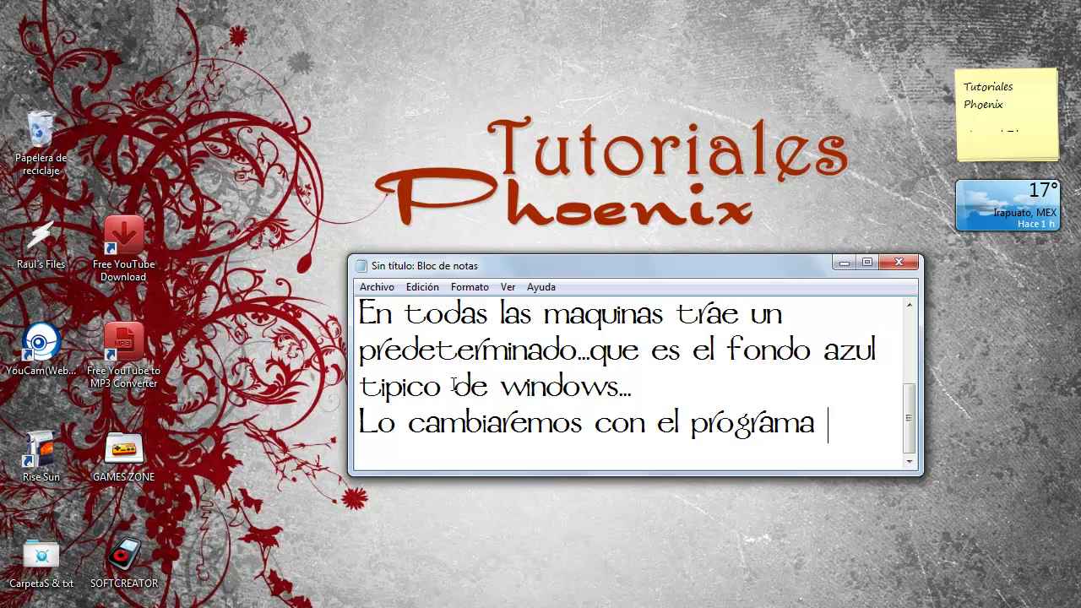
- Continue the note's last sentence with "llamada TuneUp...en la descripcion esta el link para descargarlo...." and start a new line
{"action": "type", "text": "llamada"}
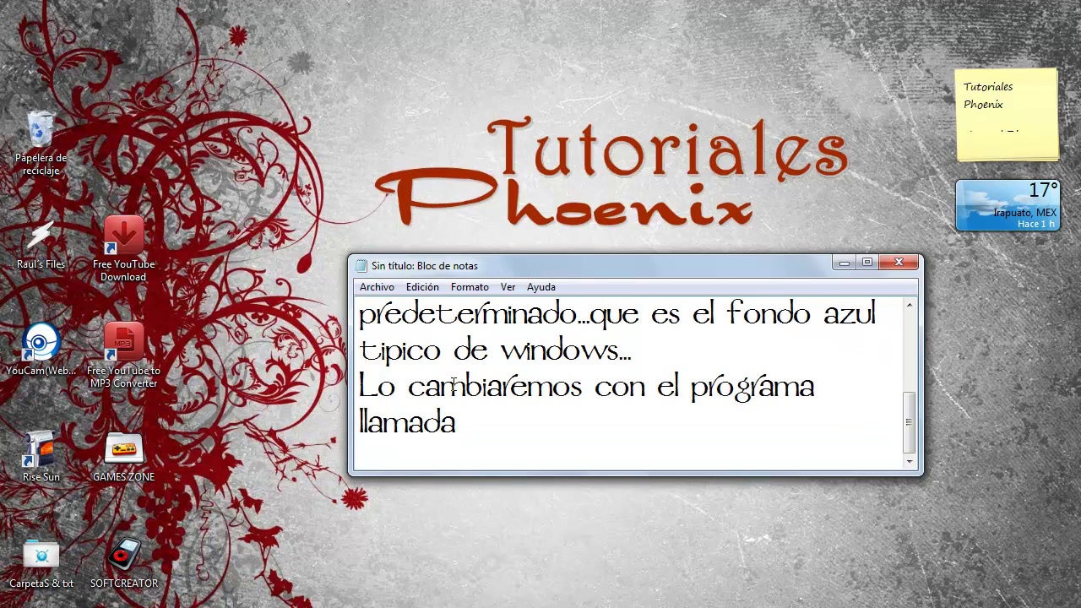
{"action": "type", "text": " TuneUp"}
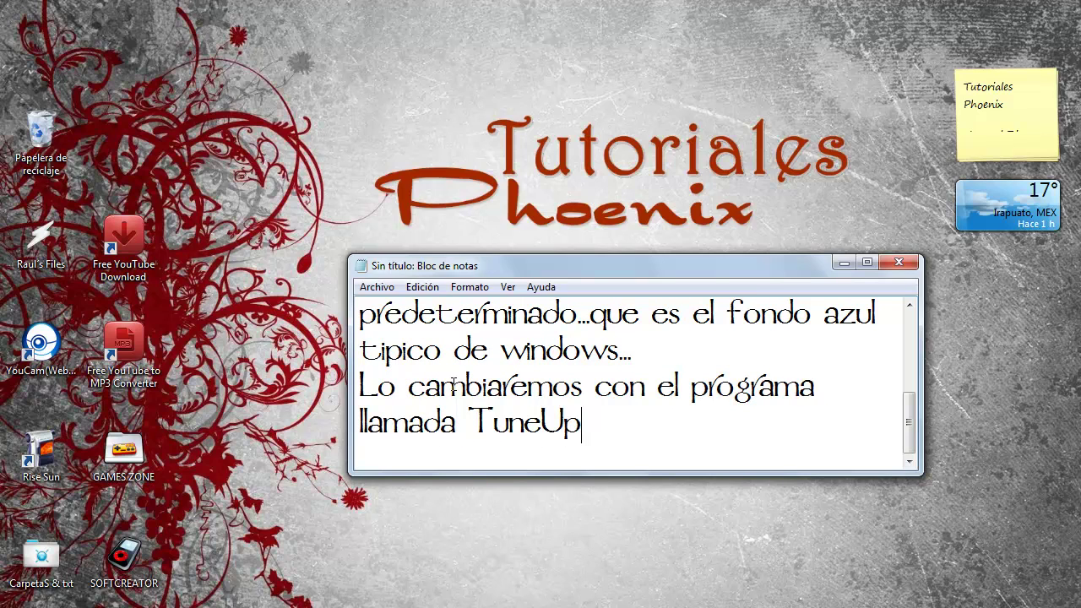
{"action": "type", "text": "...en la descri"}
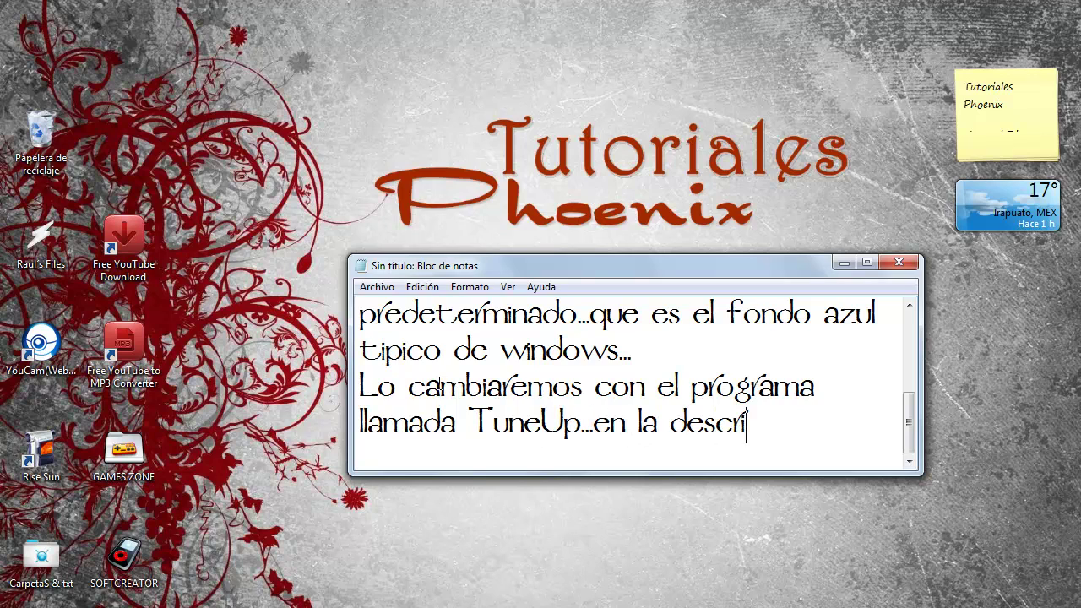
{"action": "type", "text": "pcion es"}
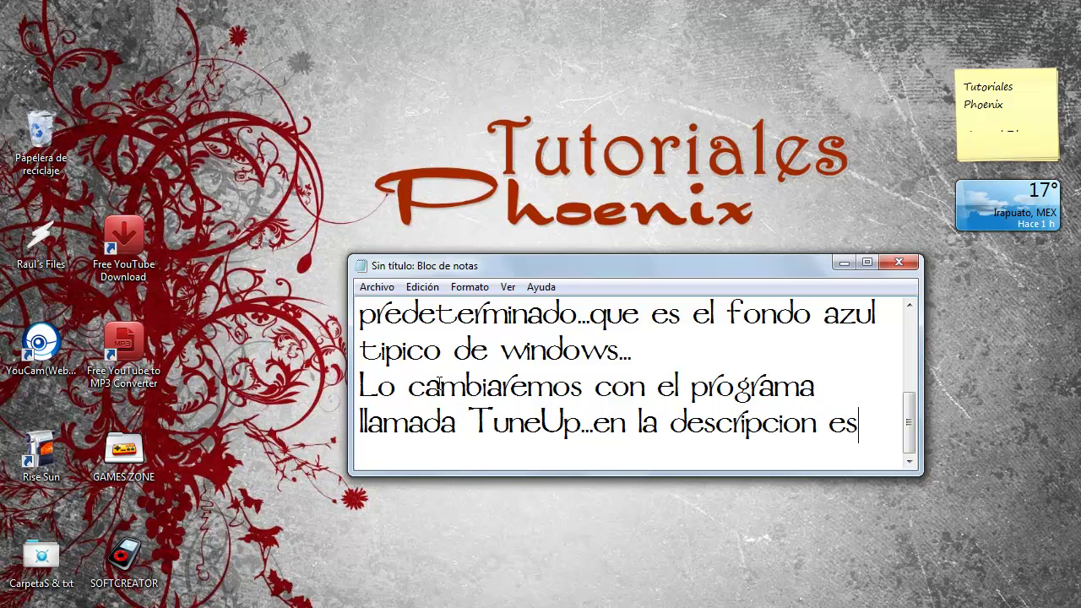
{"action": "type", "text": "ta el link"}
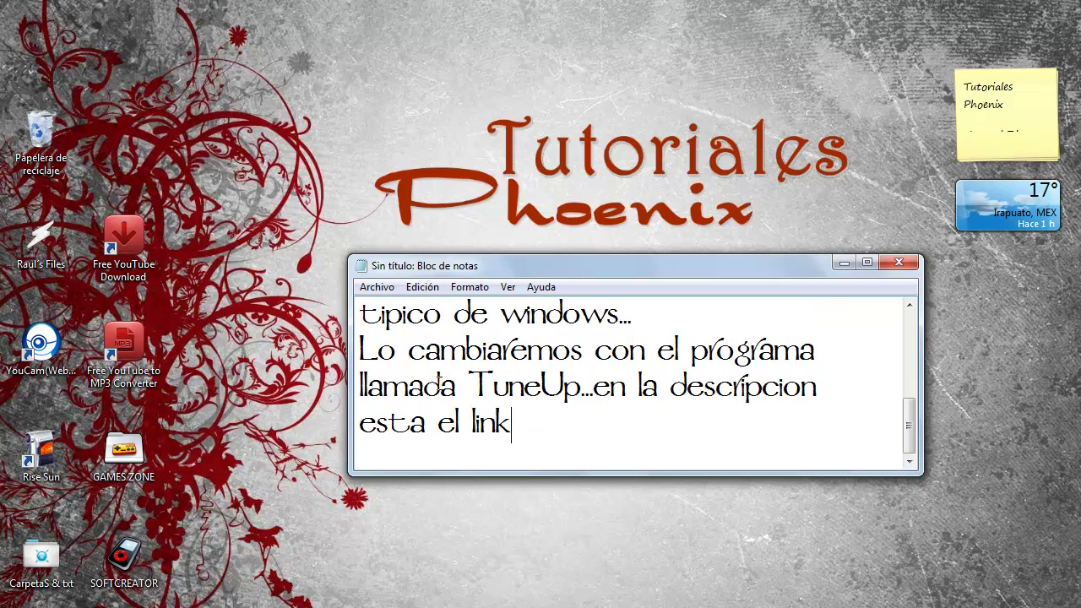
{"action": "type", "text": " para desca"}
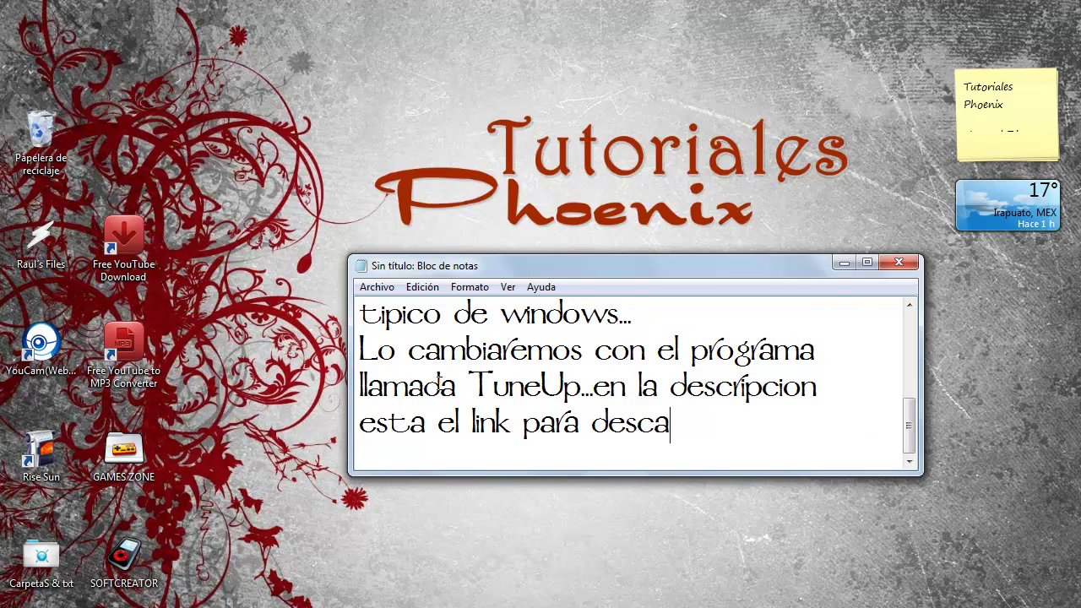
{"action": "type", "text": "rgarlo...."}
{"action": "key", "text": "Return"}
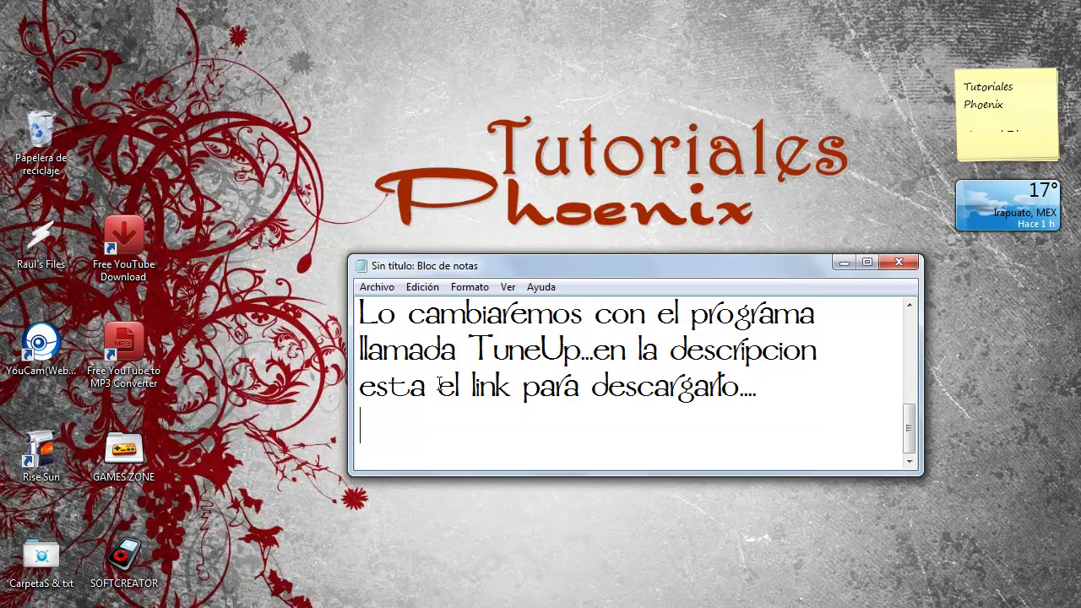
- Add the line "Una vez descargado...lo abrimos..." to the note and start a new line
{"action": "type", "text": "Una vex"}
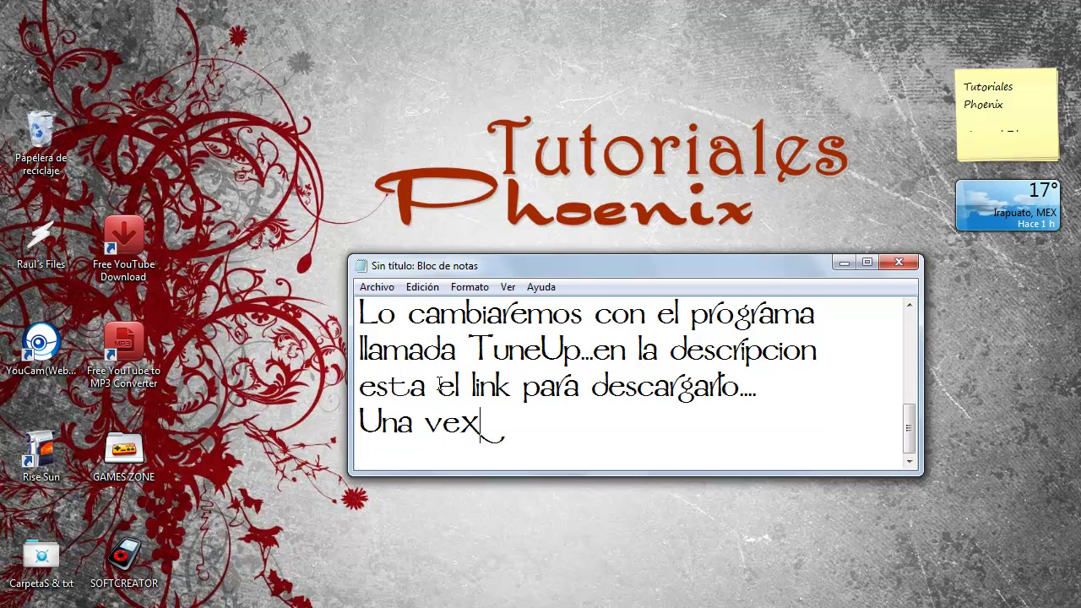
{"action": "key", "text": "BackSpace"}
{"action": "type", "text": "z desc"}
{"action": "key", "text": "BackSpace"}
{"action": "type", "text": "desc"}
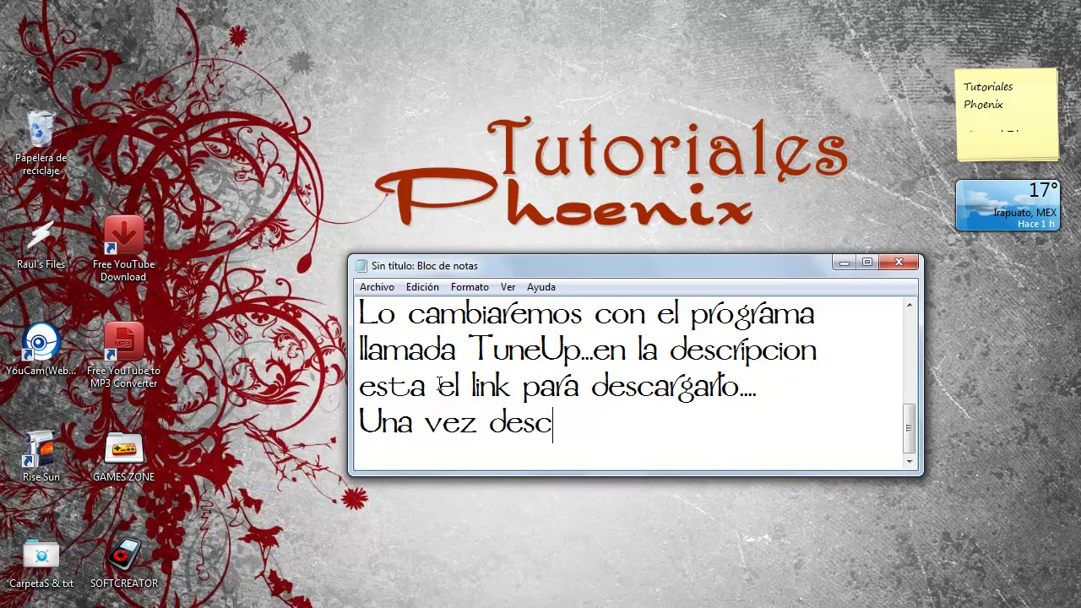
{"action": "type", "text": "argado..."}
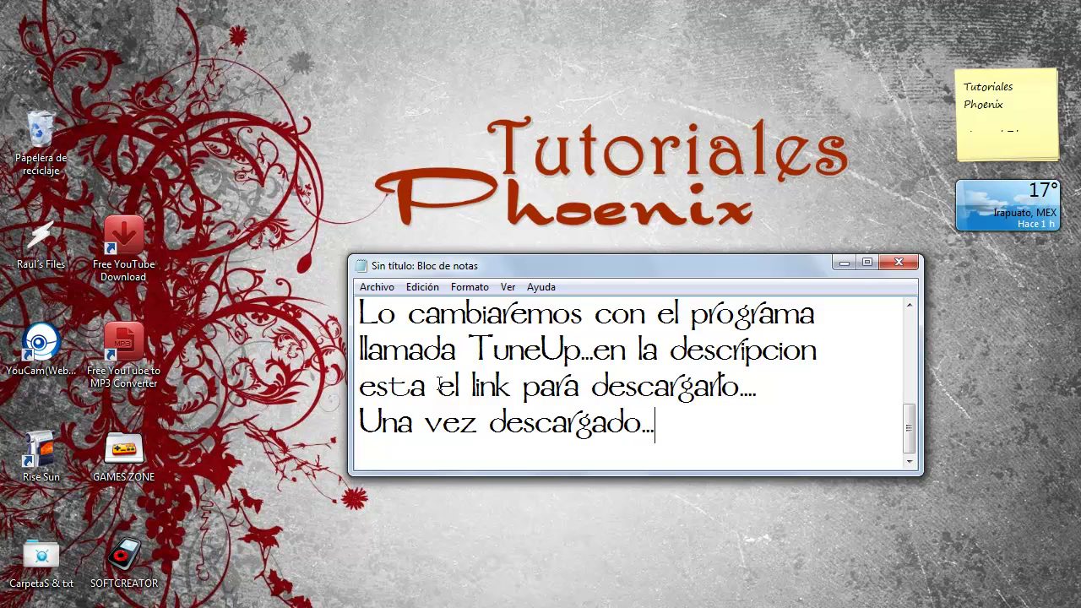
{"action": "type", "text": "lo abrimo"}
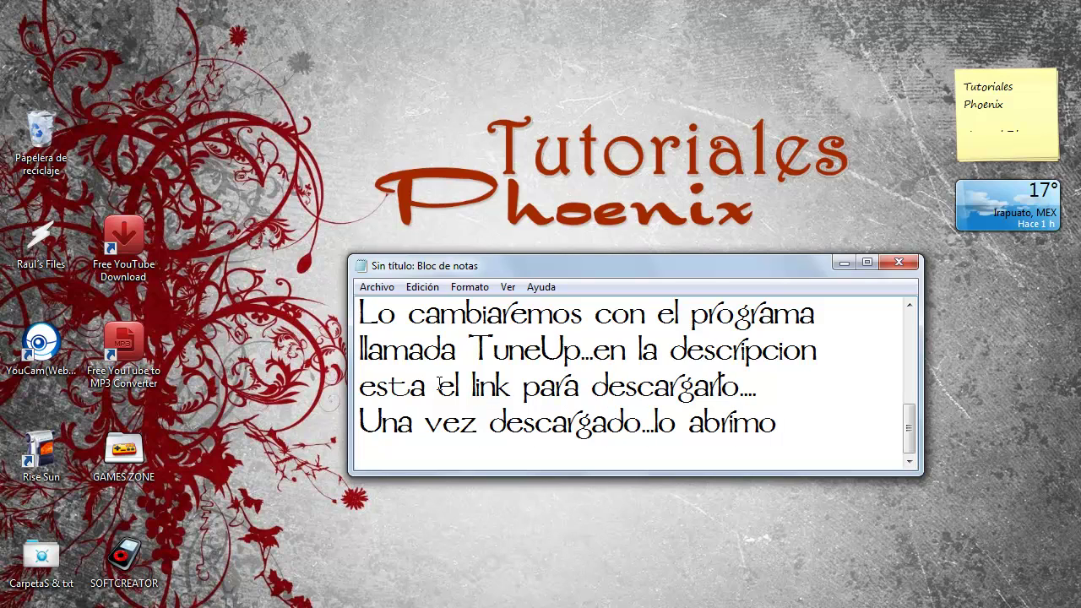
{"action": "type", "text": "s..."}
{"action": "key", "text": "Return"}
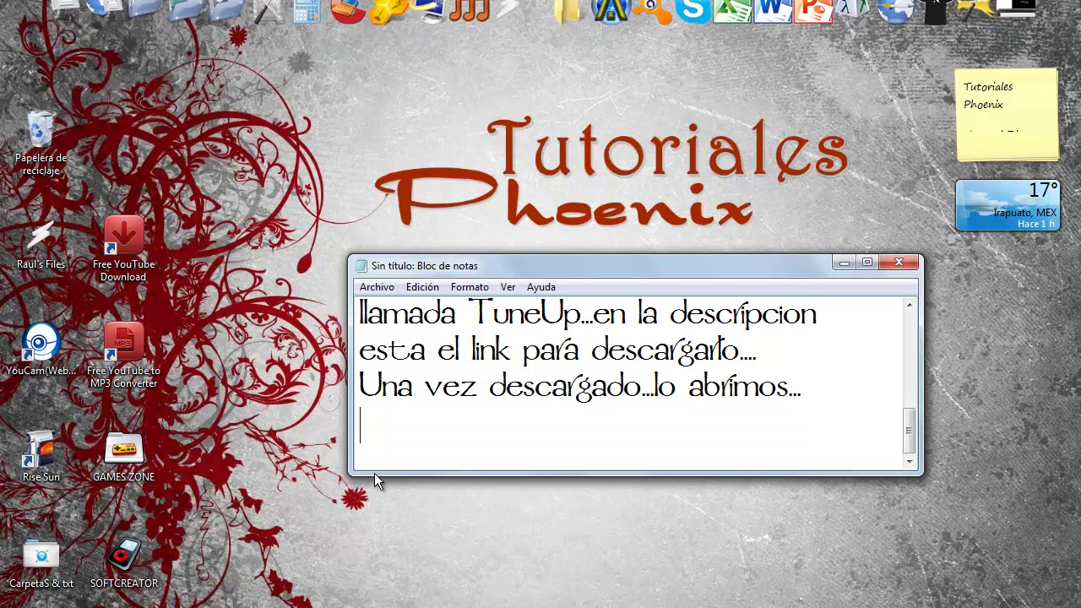
- Open TuneUp Utilities and add the line "Es este TuneUp Utilities..." to the Notepad note
{"action": "left_click", "coordinate": [415, 589]}
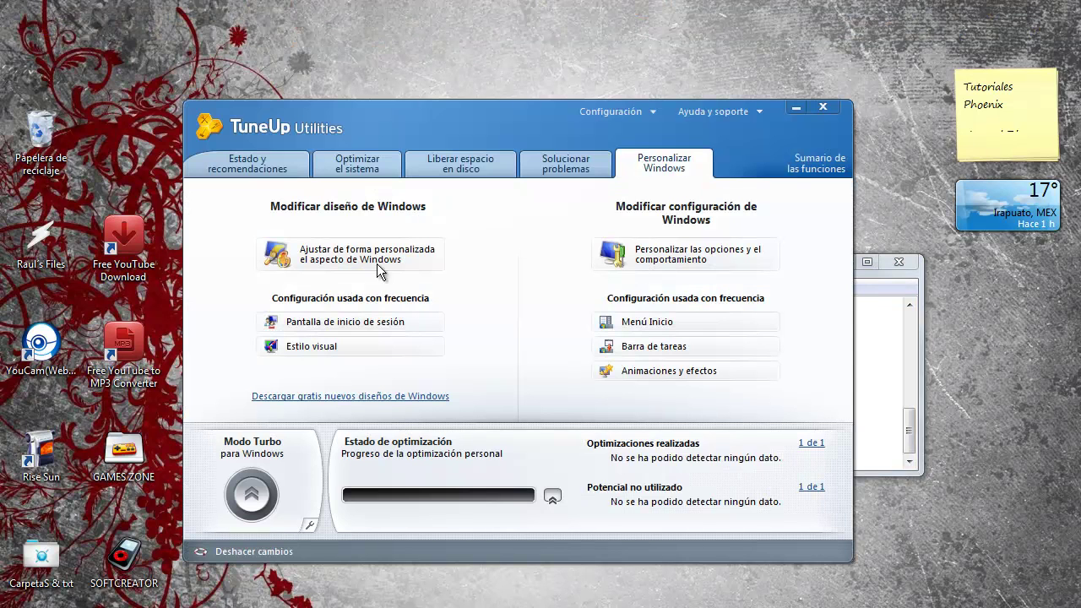
{"action": "left_click", "coordinate": [881, 415]}
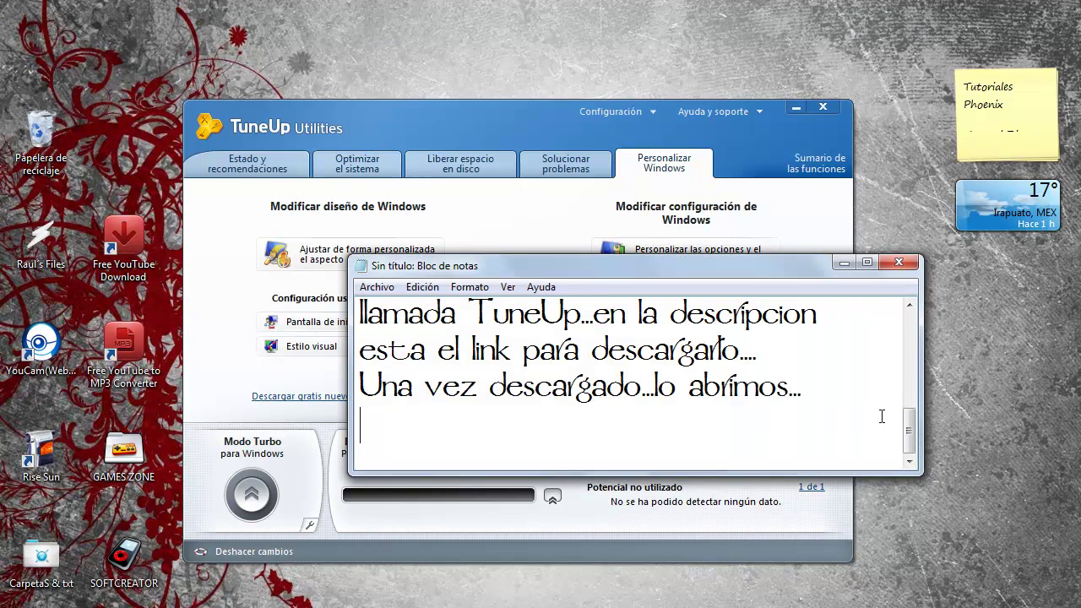
{"action": "type", "text": "Es este "}
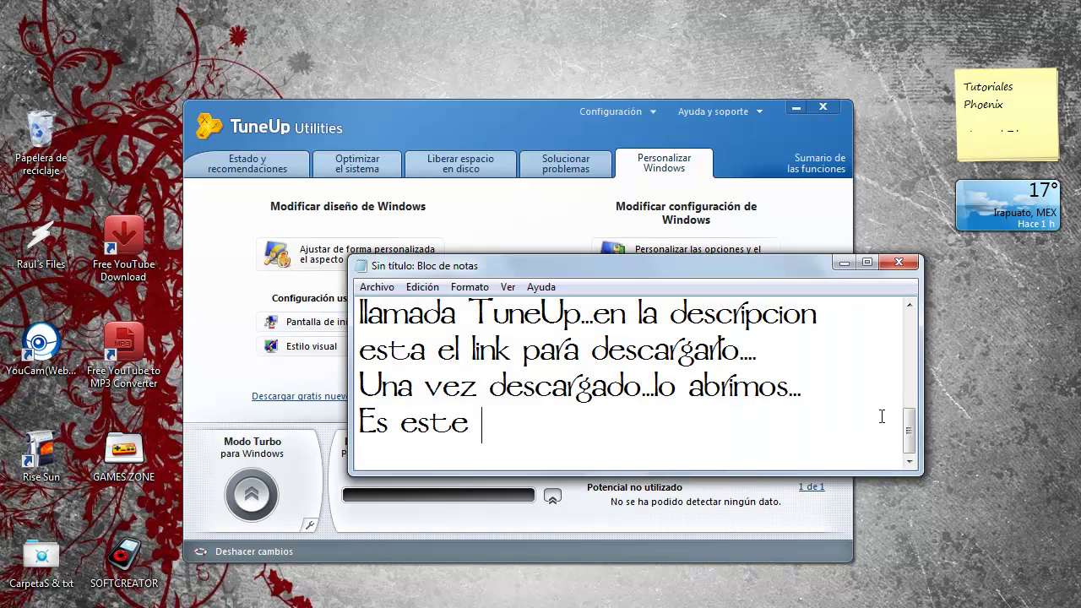
{"action": "type", "text": "TuneUp U"}
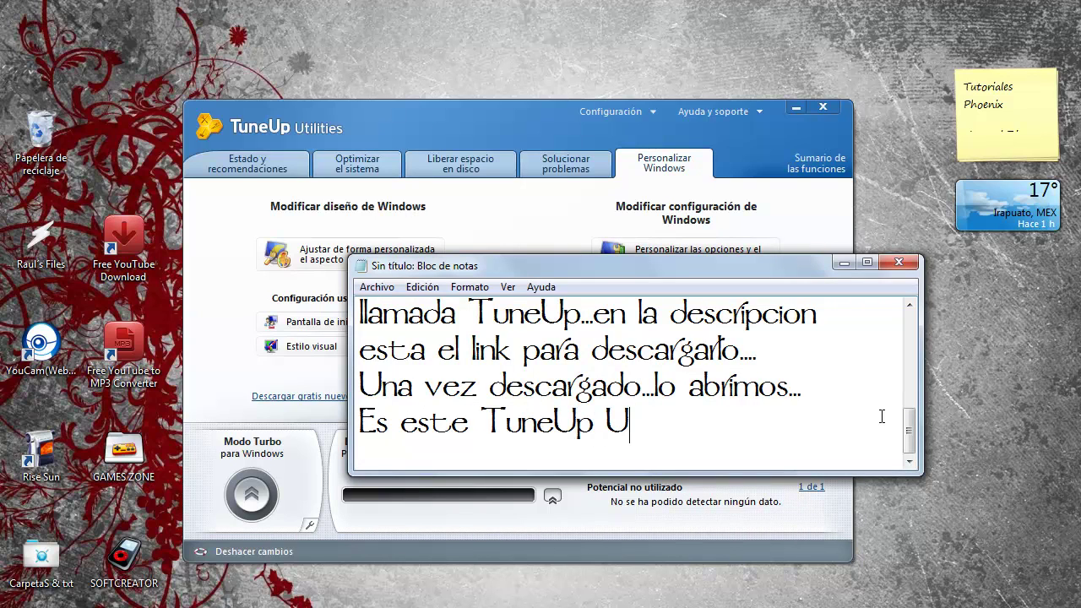
{"action": "type", "text": "tilities..."}
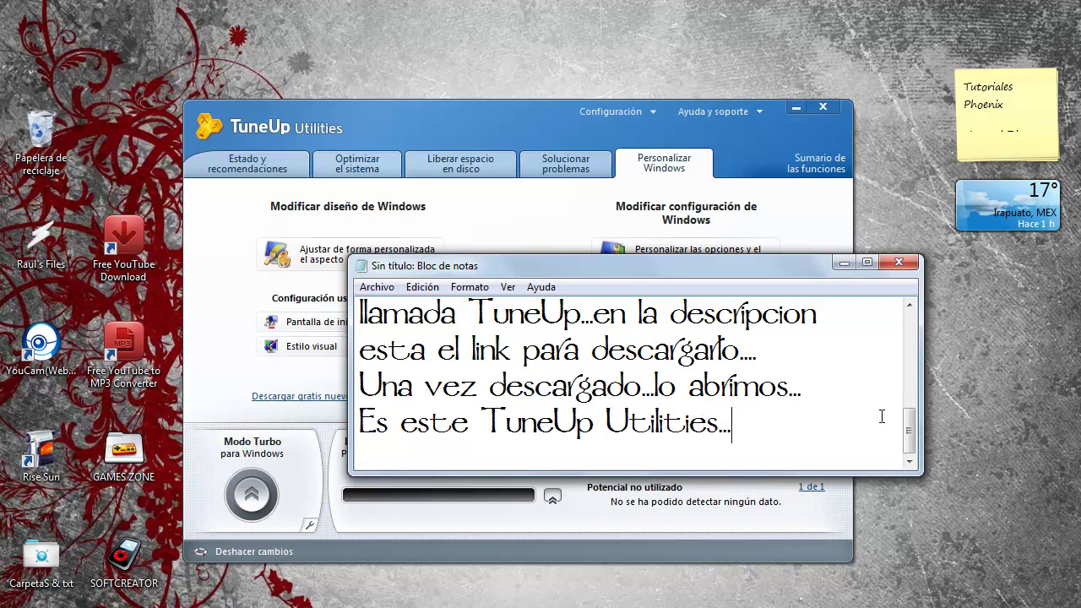
{"action": "key", "text": "Return"}
- Write "Vamos a su pestaña de Personalizar Windows..." as the next instruction in the note
{"action": "type", "text": "Vamos "}
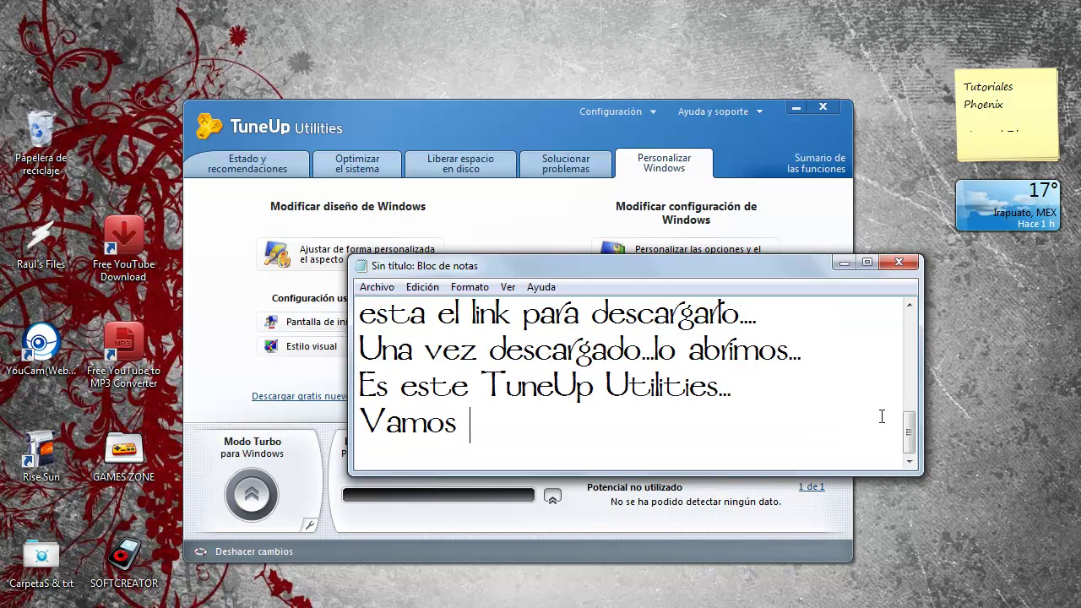
{"action": "type", "text": "a su pest"}
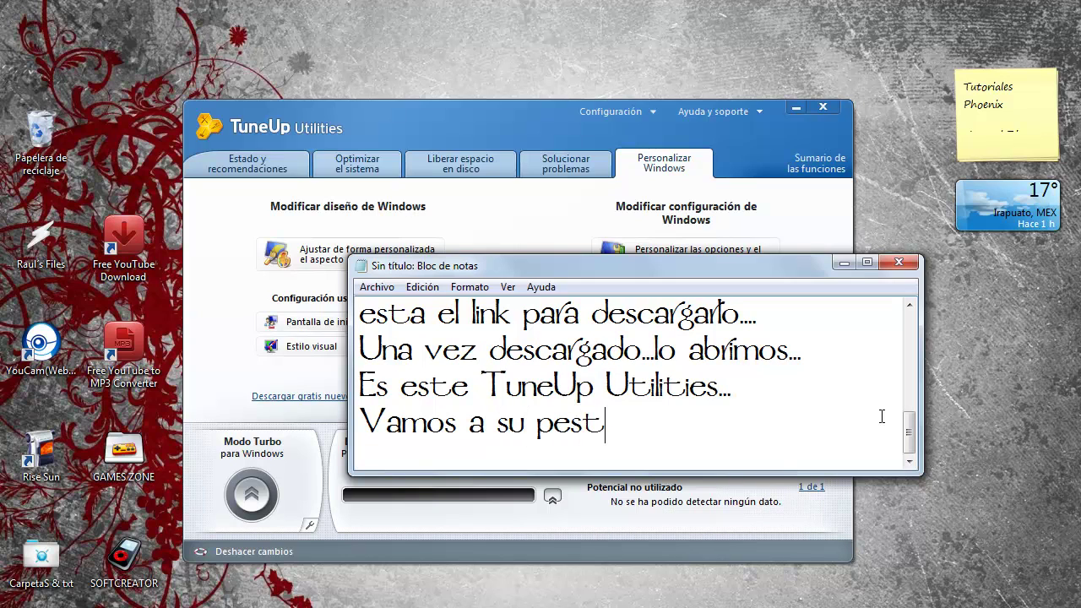
{"action": "type", "text": "aña de P"}
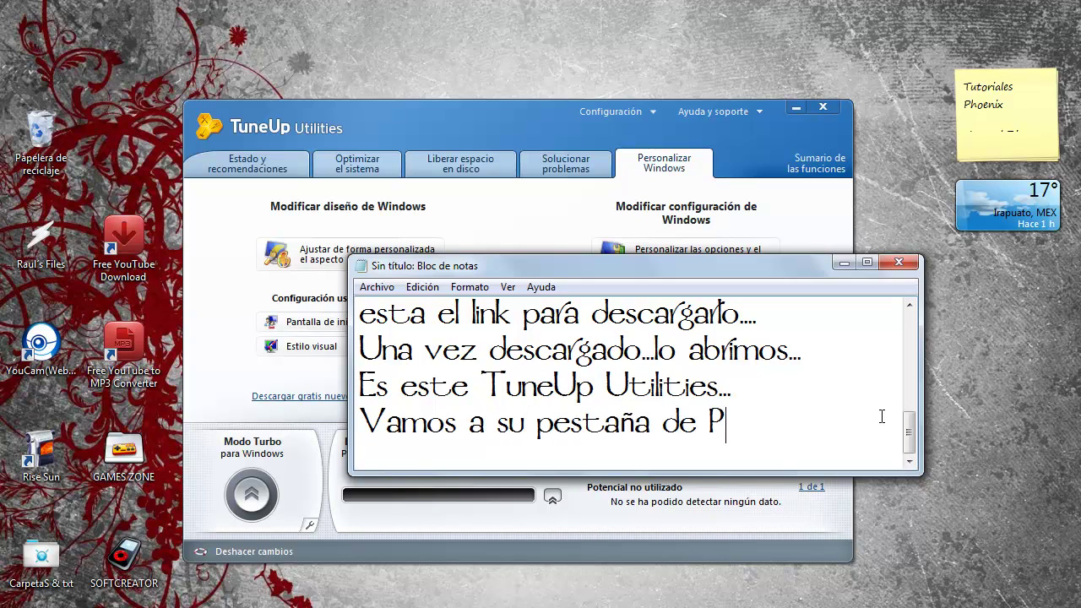
{"action": "type", "text": "ersonalizar"}
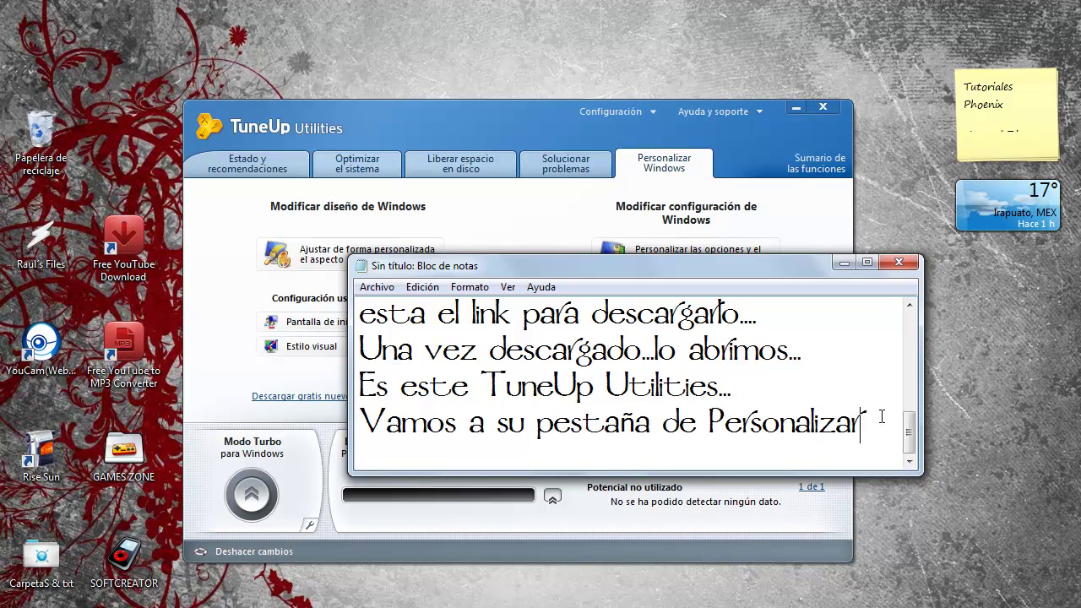
{"action": "key", "text": "Return"}
{"action": "type", "text": "Windows..."}
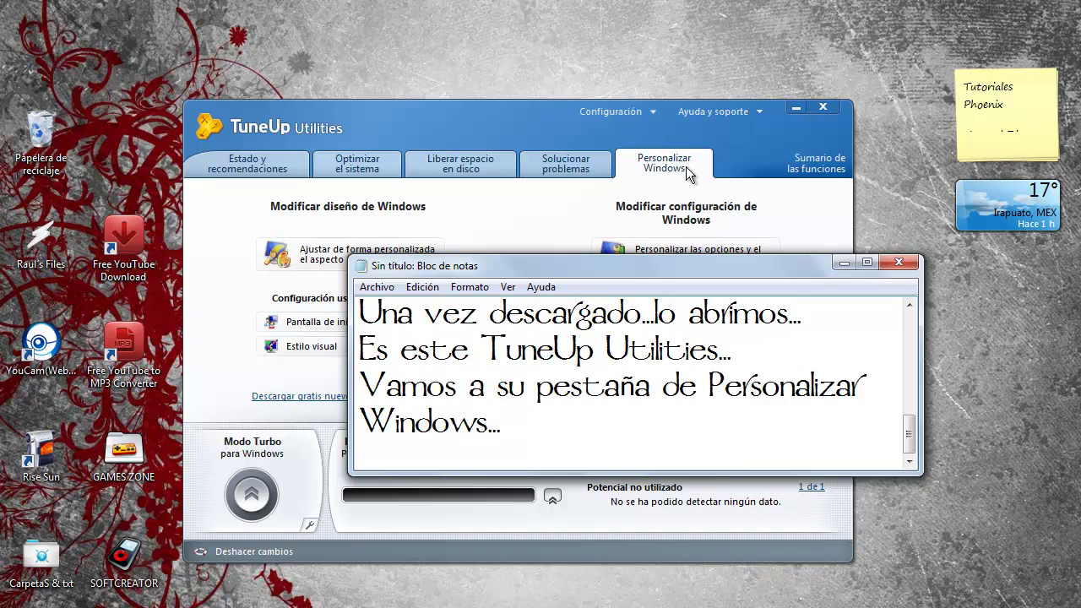
- Bring up the Personalizar Windows page in TuneUp Utilities and move its window and the note apart
{"action": "left_click", "coordinate": [684, 165]}
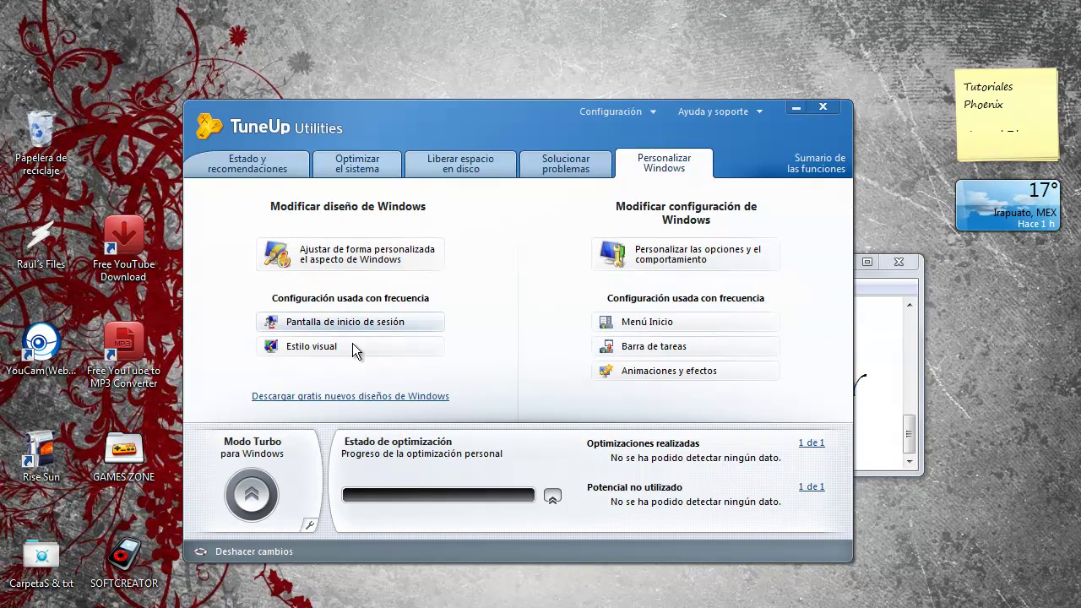
{"action": "left_click", "coordinate": [351, 322]}
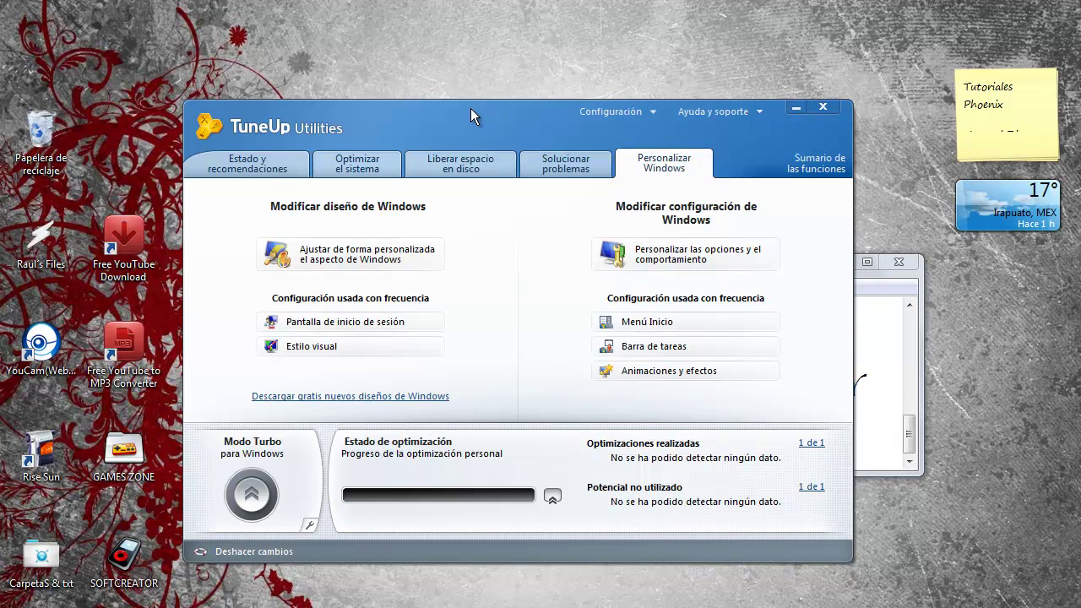
{"action": "left_click_drag", "start_coordinate": [470, 108], "coordinate": [317, 40]}
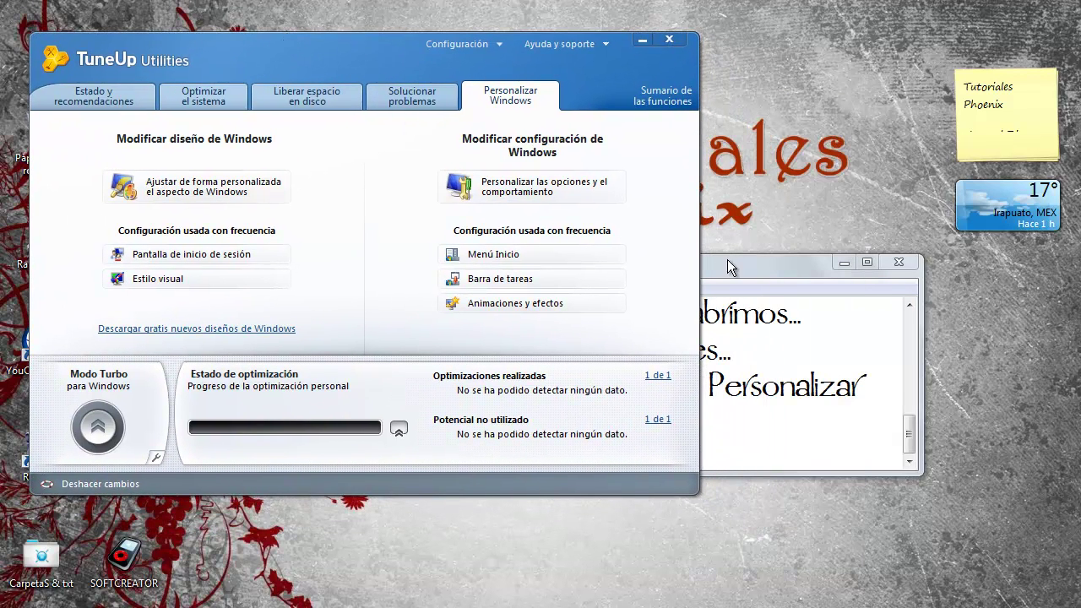
{"action": "left_click_drag", "start_coordinate": [727, 260], "coordinate": [785, 324]}
- Continue the note with "Y despues a su boton Pantalla de inicio de sesion....." and start a new line
{"action": "type", "text": "de"}
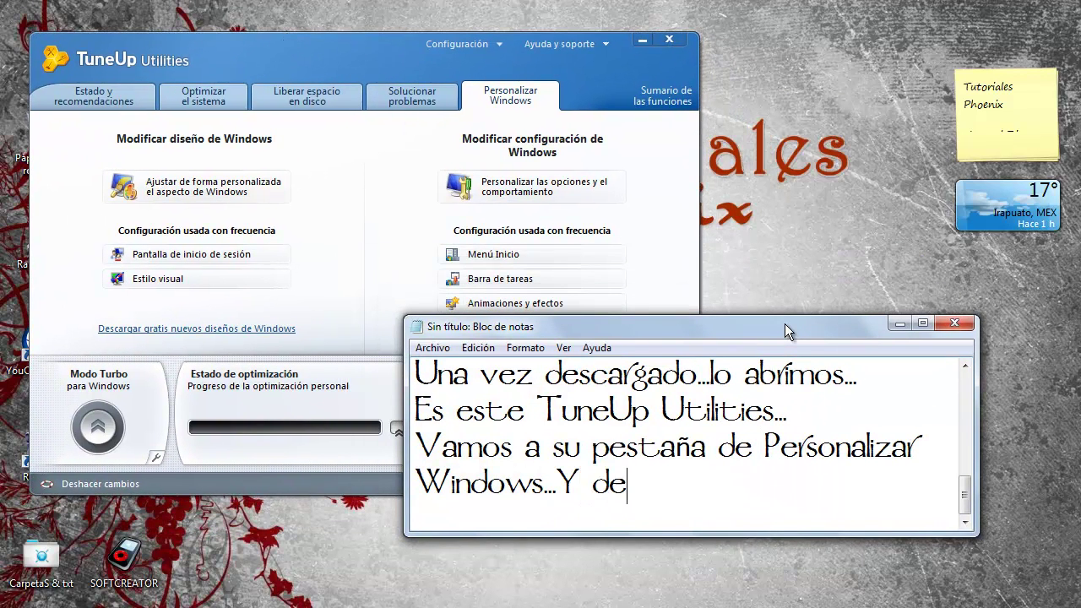
{"action": "type", "text": "spues a su b"}
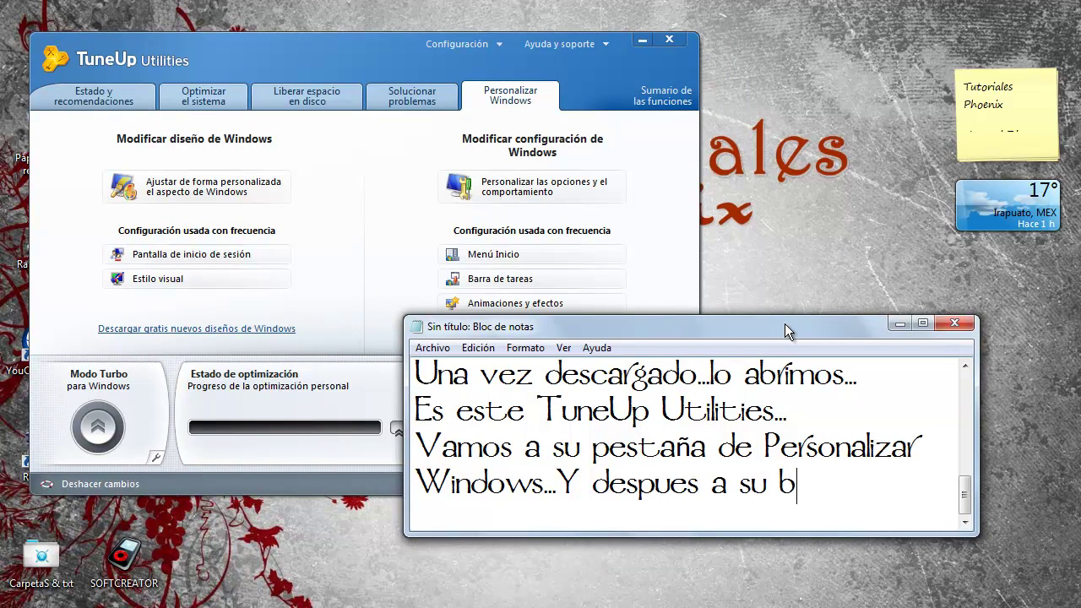
{"action": "type", "text": "oton Panr"}
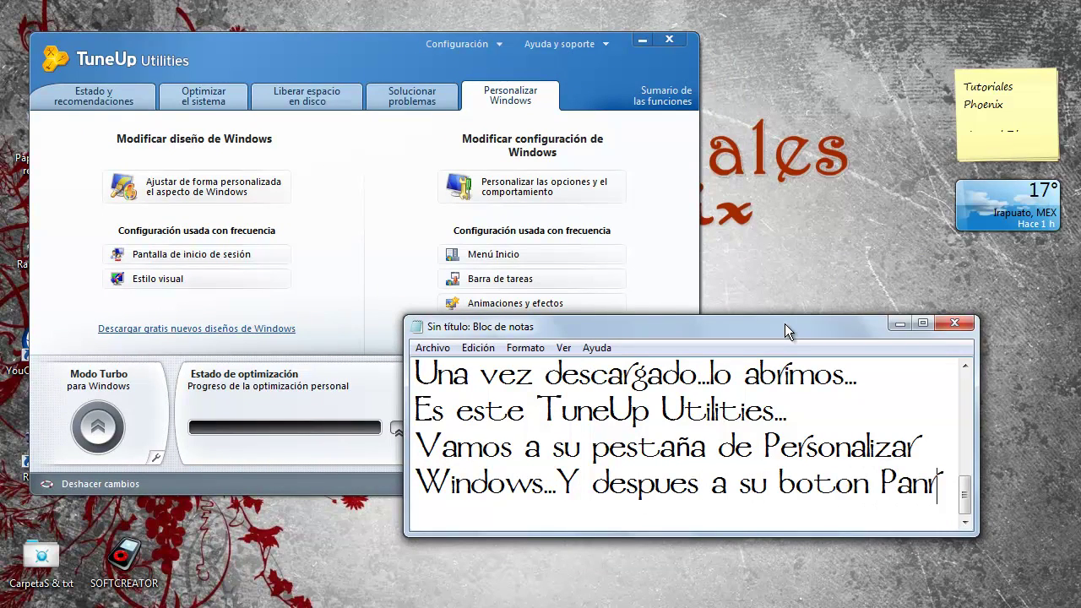
{"action": "key", "text": "BackSpace"}
{"action": "type", "text": "talla d"}
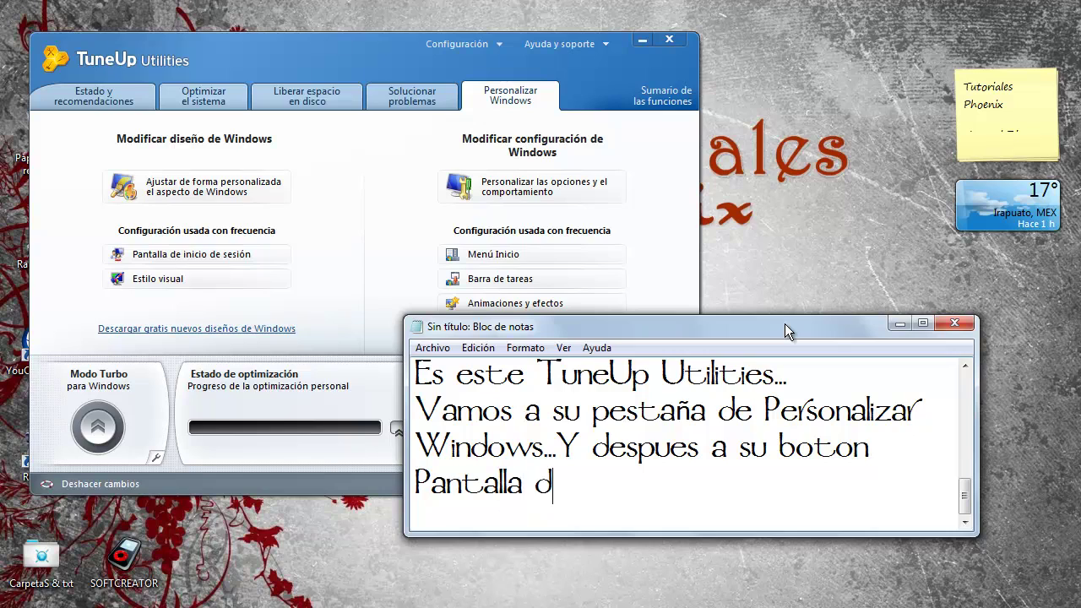
{"action": "type", "text": "e inicio de sesio"}
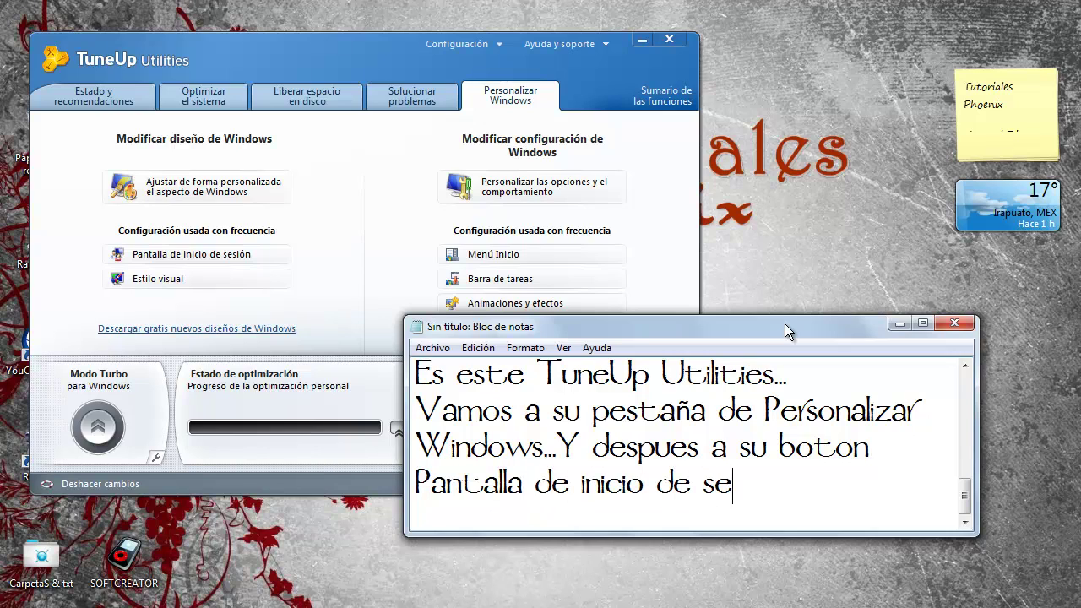
{"action": "type", "text": "n....."}
{"action": "key", "text": "Return"}
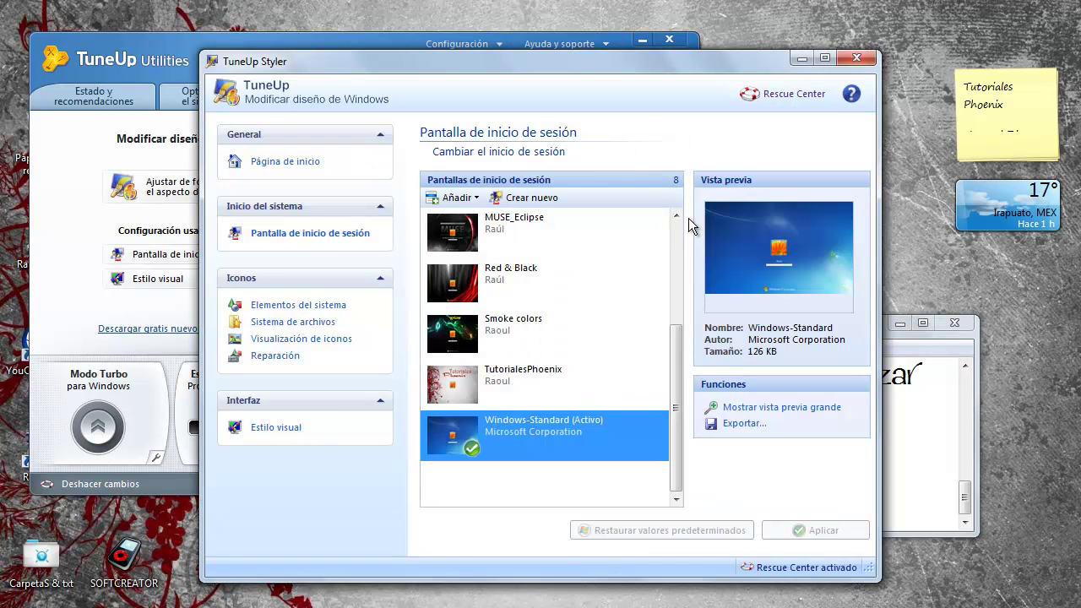
- Move the TuneUp Styler window aside and add the line "Aqui tiene predeterminado como les mencione el azul...." to the Notepad note
{"action": "left_click_drag", "start_coordinate": [575, 73], "coordinate": [394, 65]}
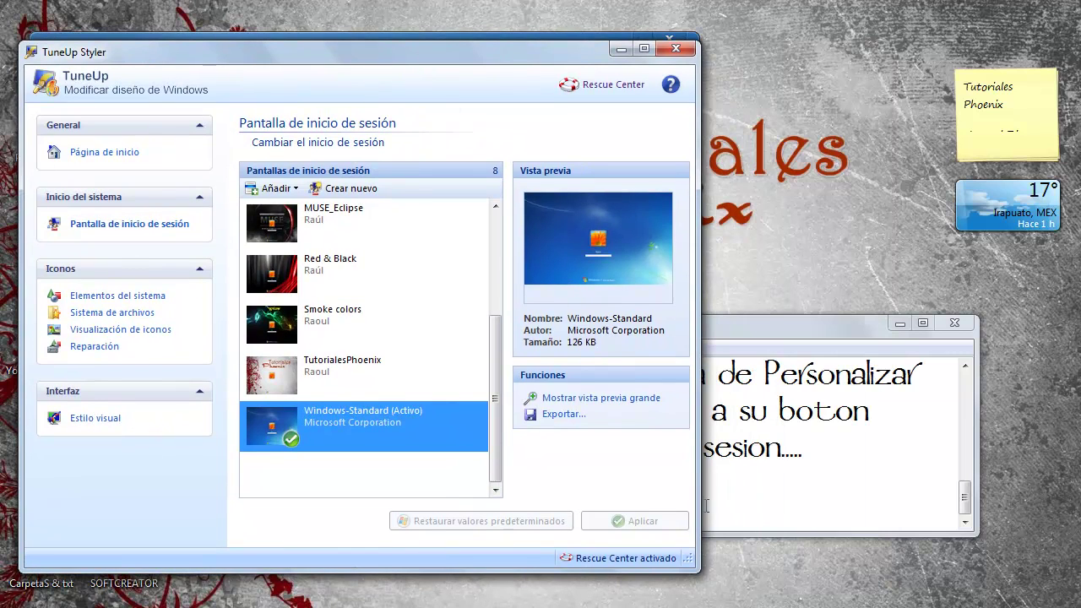
{"action": "left_click", "coordinate": [760, 510]}
{"action": "type", "text": "A"}
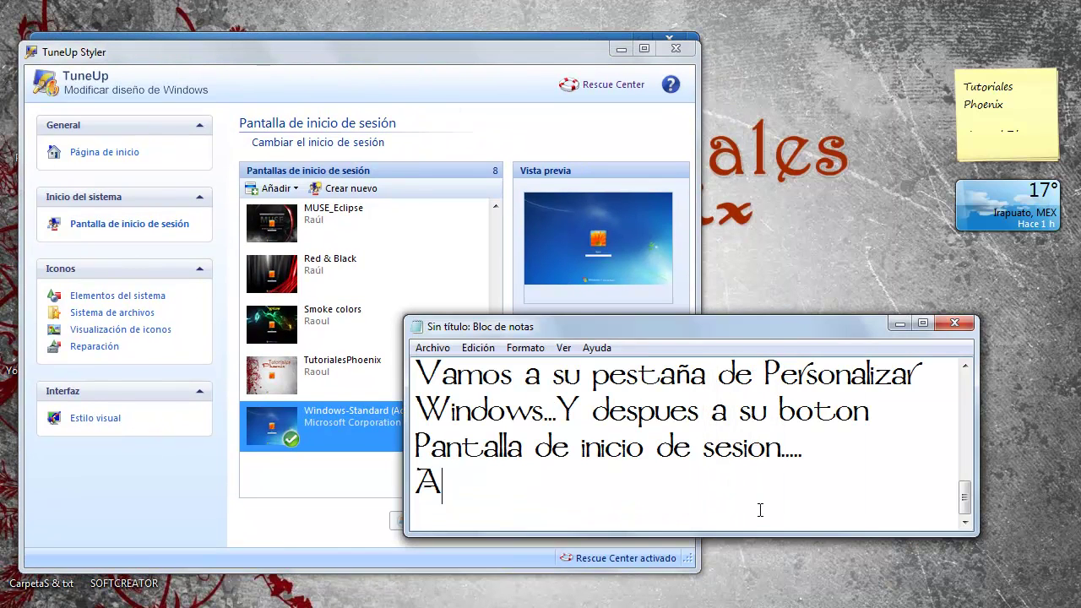
{"action": "type", "text": "qui tiene "}
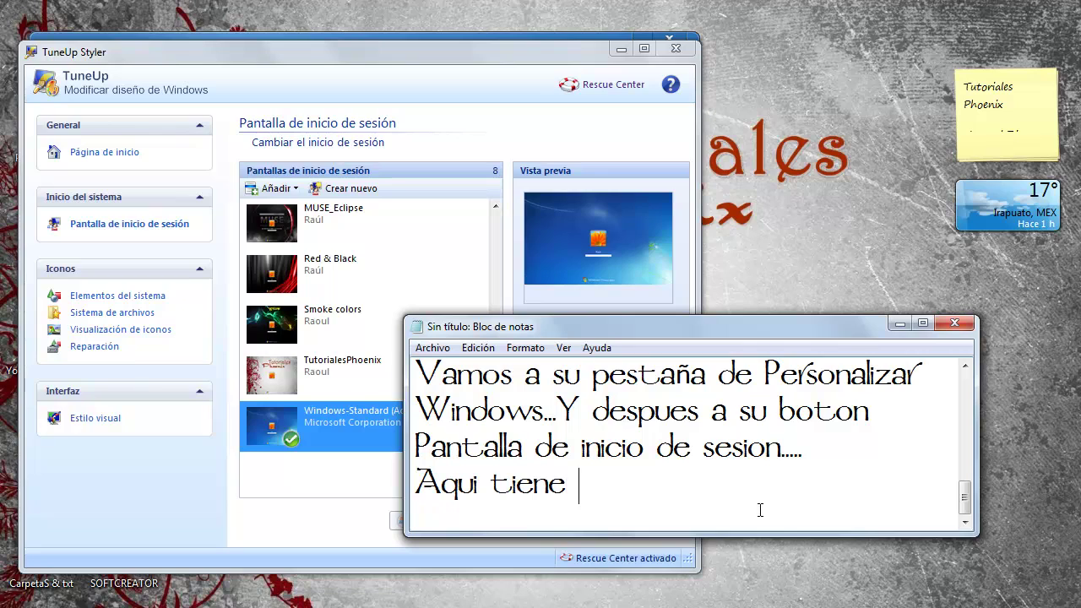
{"action": "type", "text": "predetermin"}
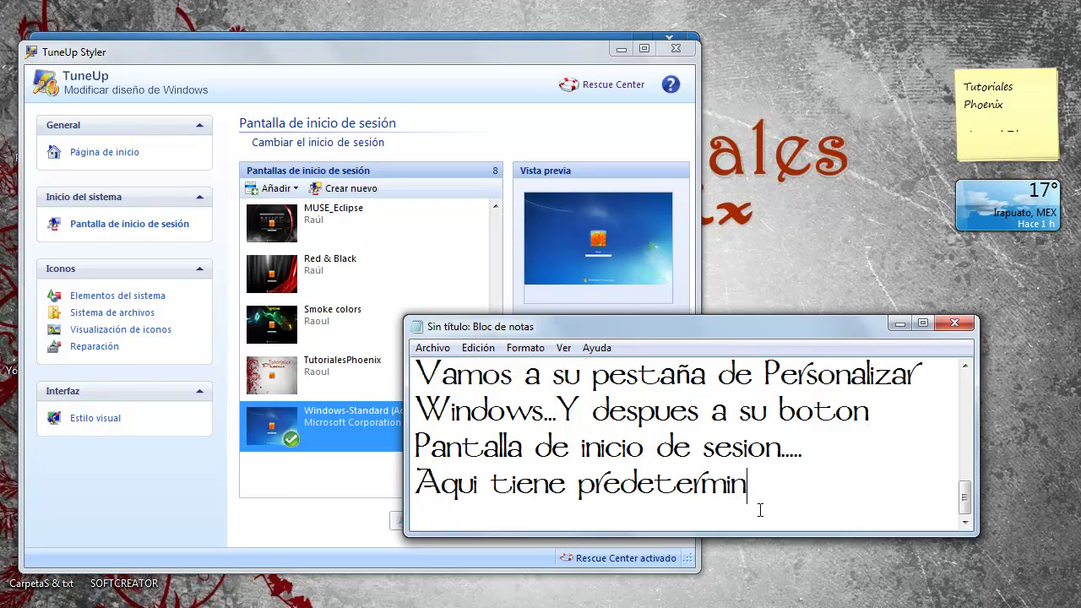
{"action": "type", "text": "ado como "}
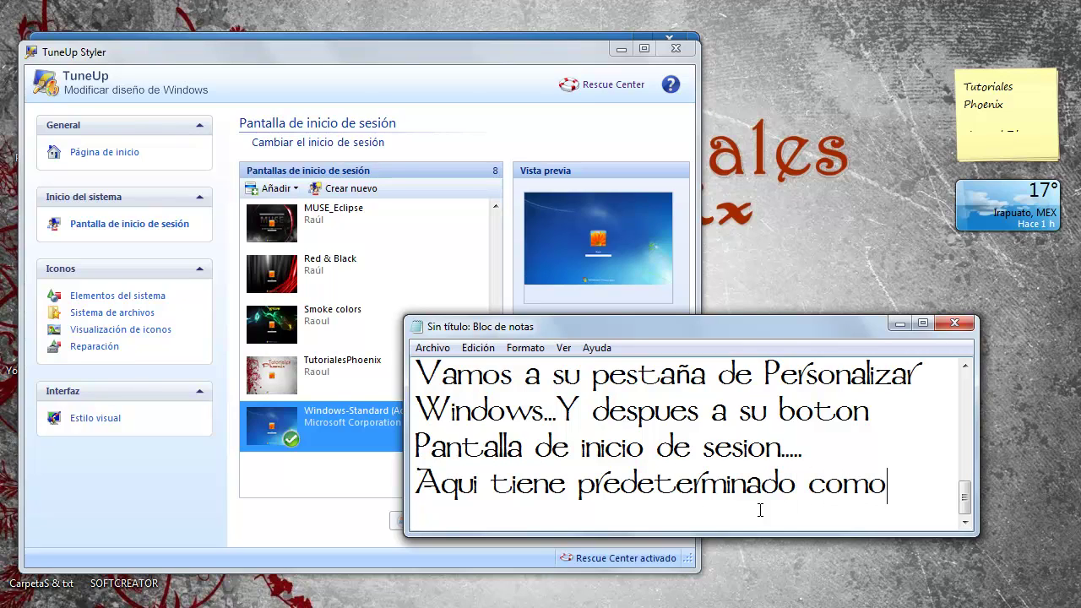
{"action": "type", "text": "les men"}
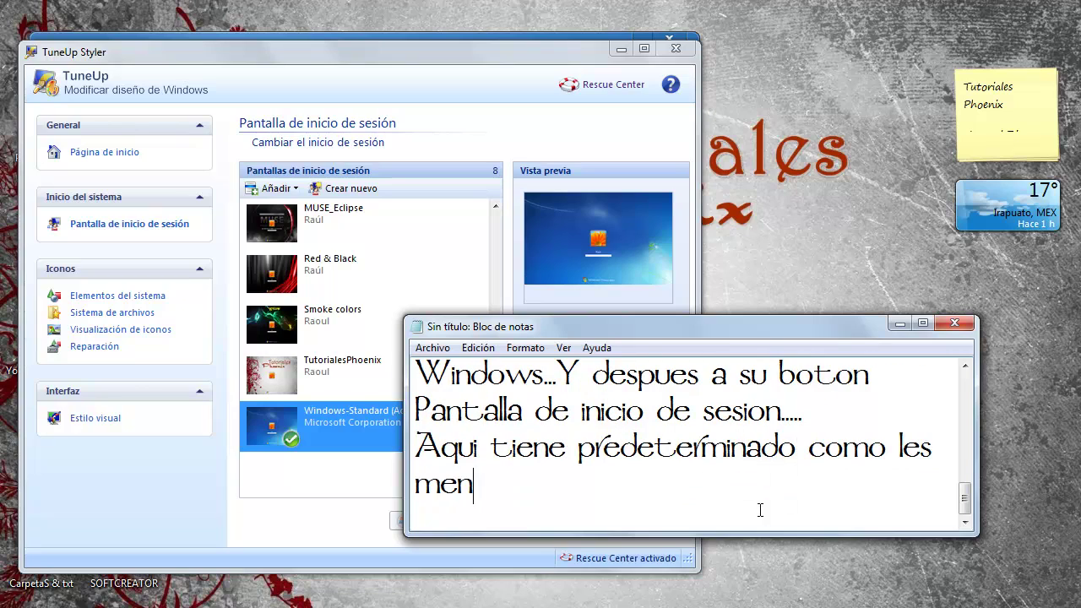
{"action": "type", "text": "icione el az"}
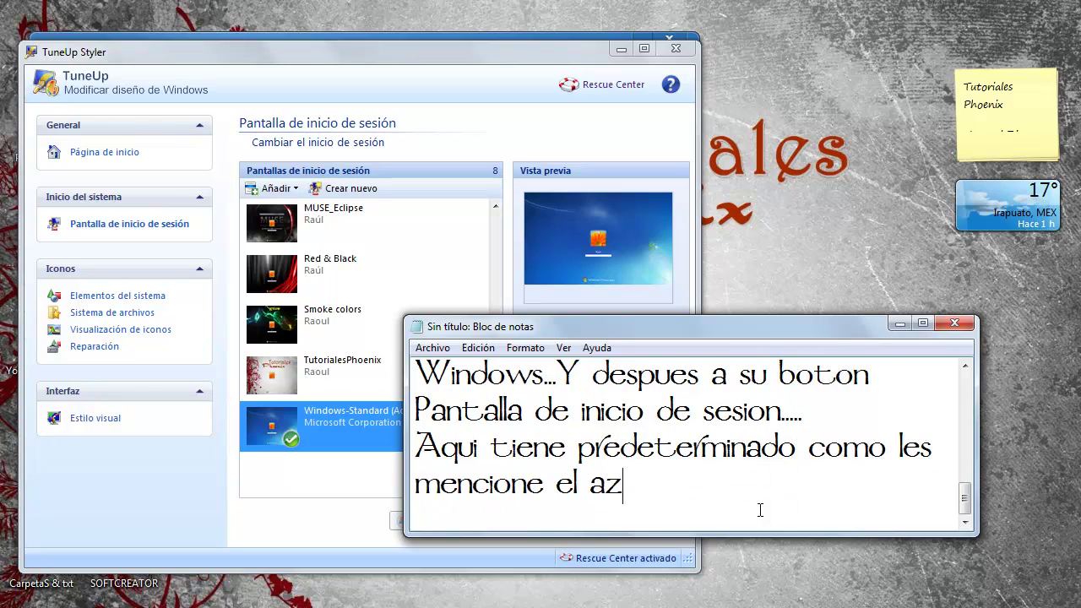
{"action": "type", "text": "ul...."}
{"action": "key", "text": "Return"}
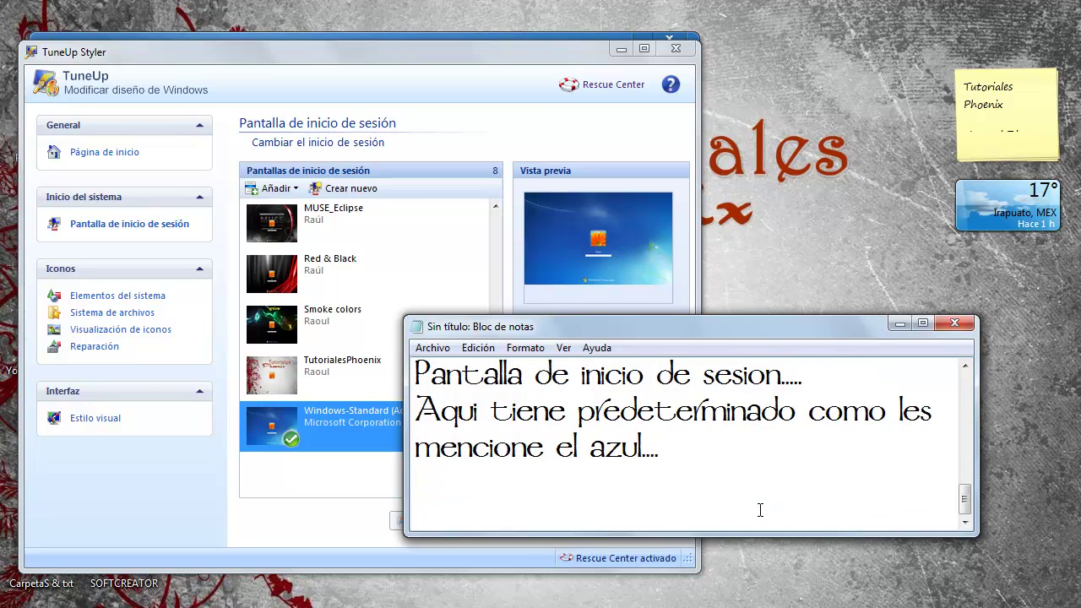
- Write "Ahora vamos a Crear Nuevo.." in the note and start creating a new login screen in TuneUp Styler
{"action": "type", "text": "Ahora vamos "}
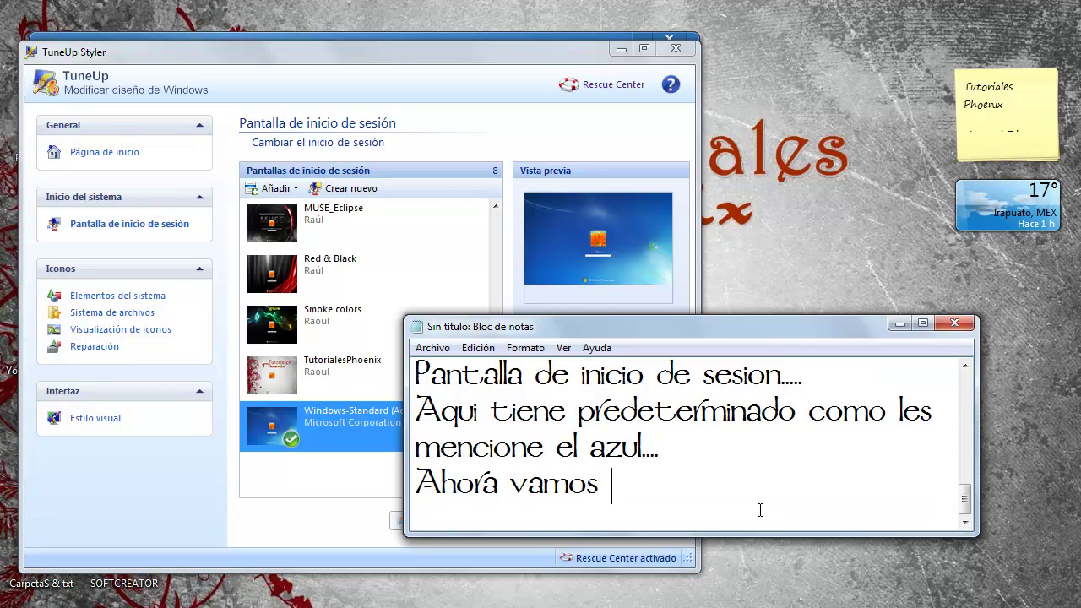
{"action": "type", "text": "a Crear Nuev"}
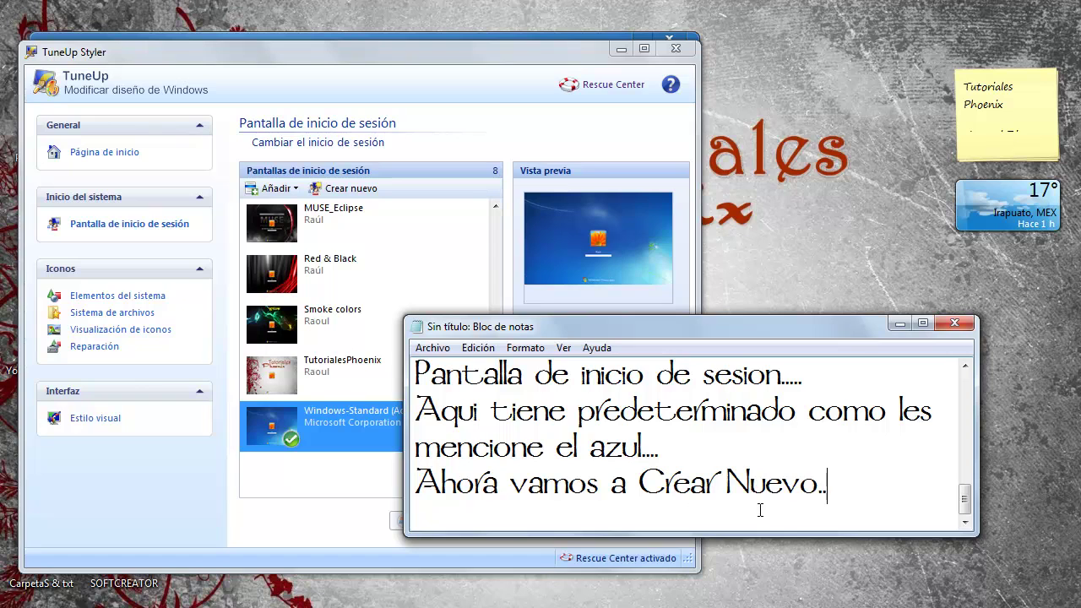
{"action": "type", "text": "o.."}
{"action": "left_click", "coordinate": [372, 187]}
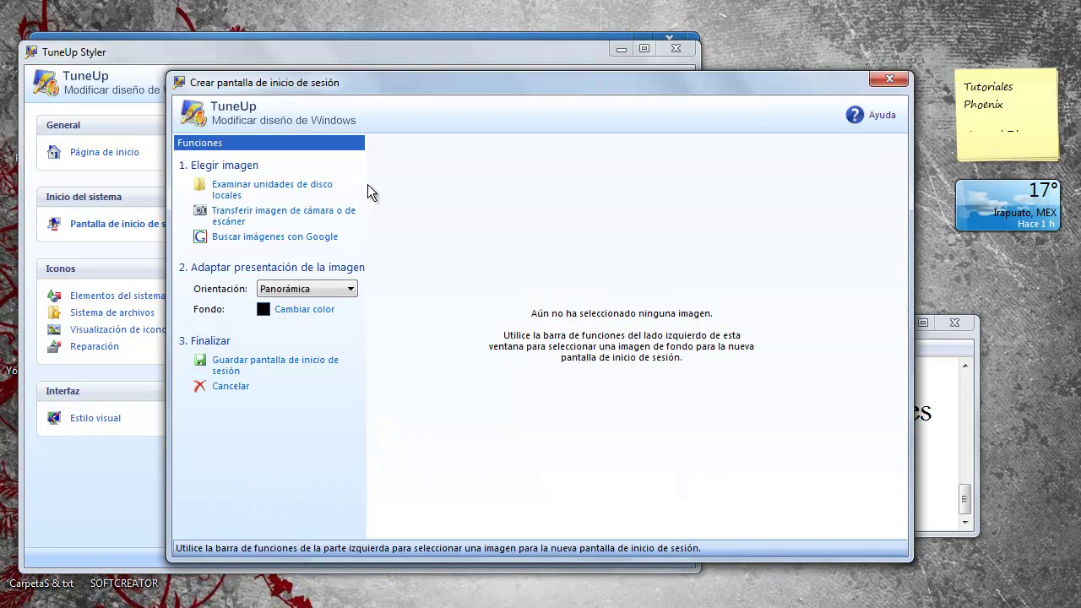
- Return to the note and add the line "Aqui en este menu podemos elegir la imagen y adaptarla..."
{"action": "left_click", "coordinate": [937, 485]}
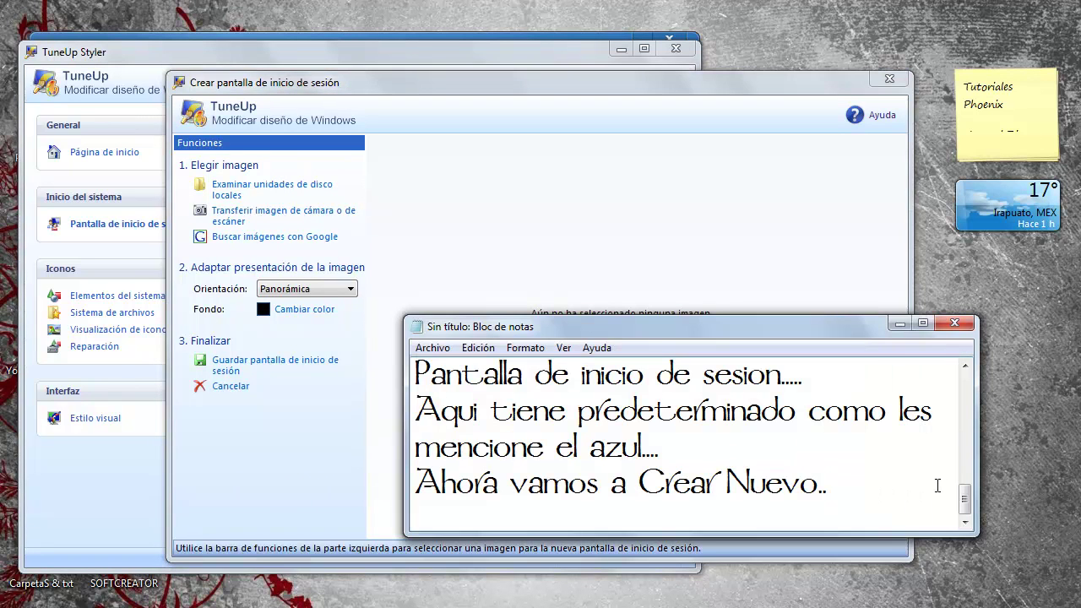
{"action": "key", "text": "Return"}
{"action": "type", "text": "Aqui en e"}
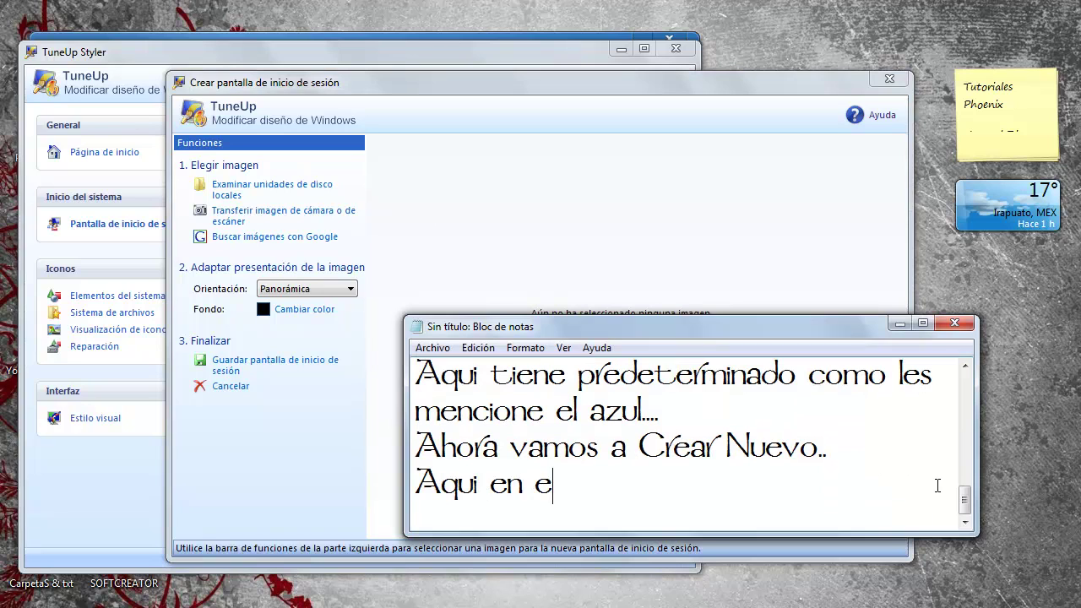
{"action": "type", "text": "ste menu p"}
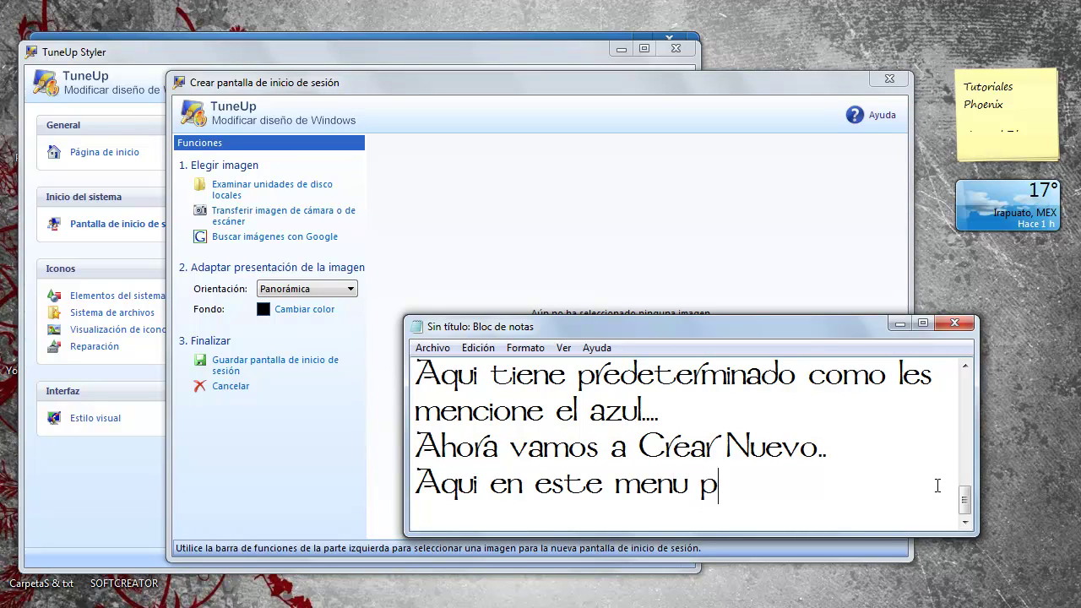
{"action": "type", "text": "odemos elegir "}
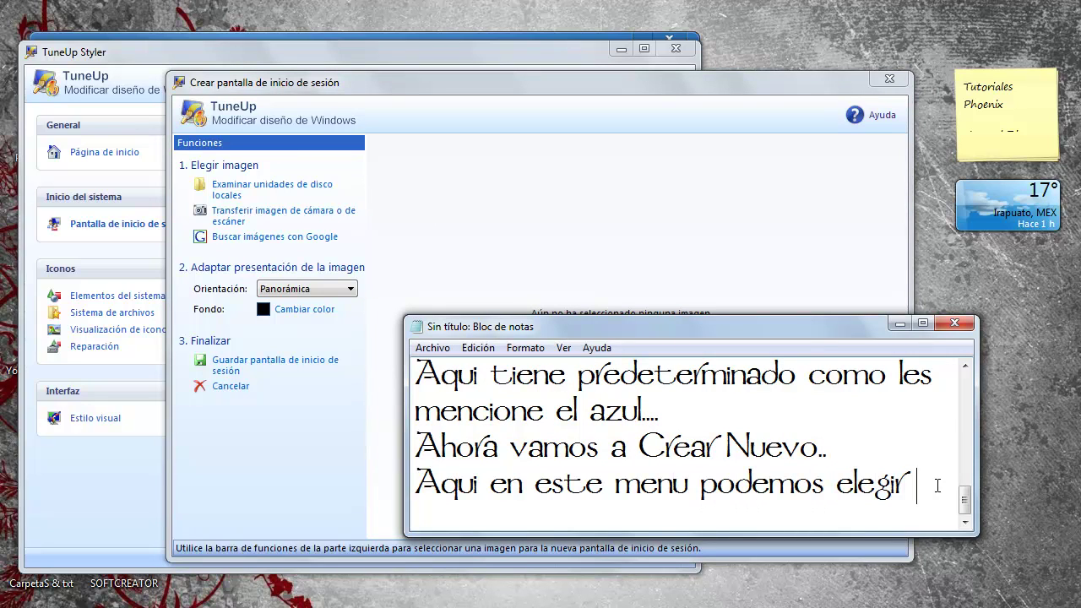
{"action": "type", "text": "la imagen "}
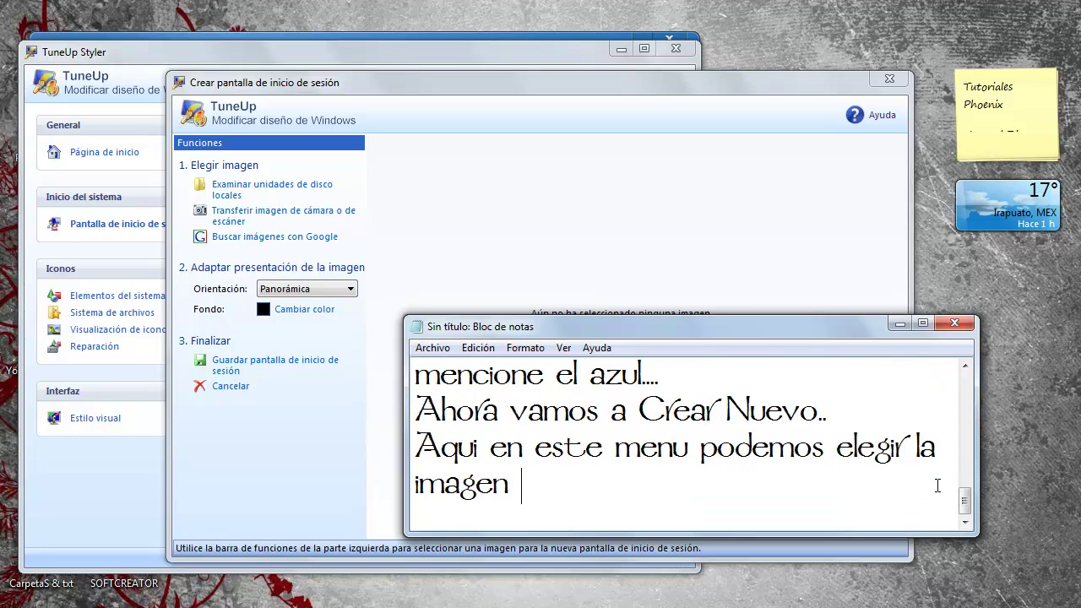
{"action": "type", "text": "y adaptarla..."}
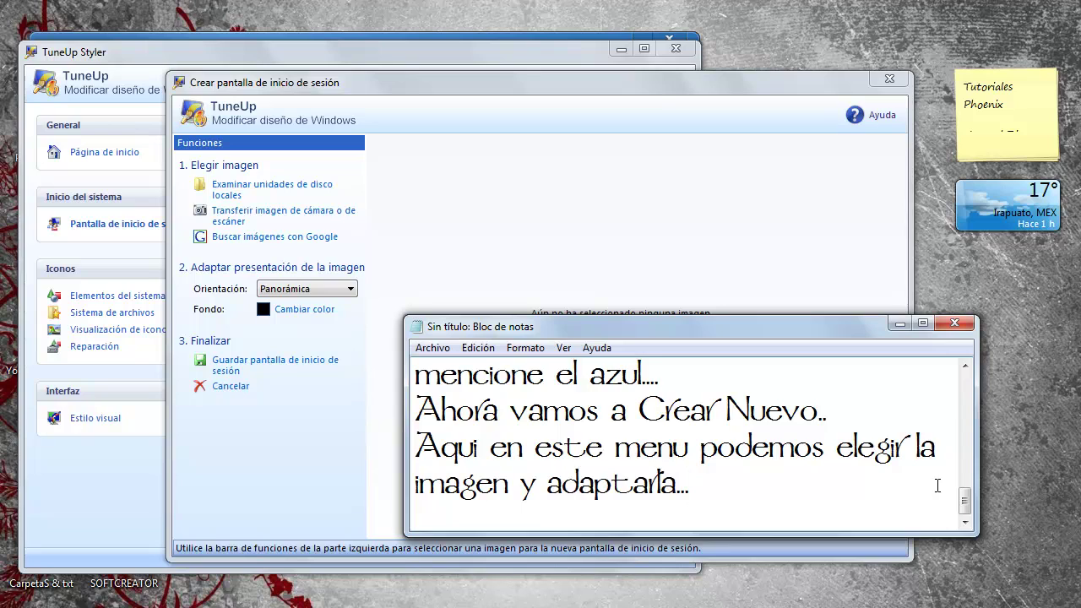
{"action": "key", "text": "Return"}
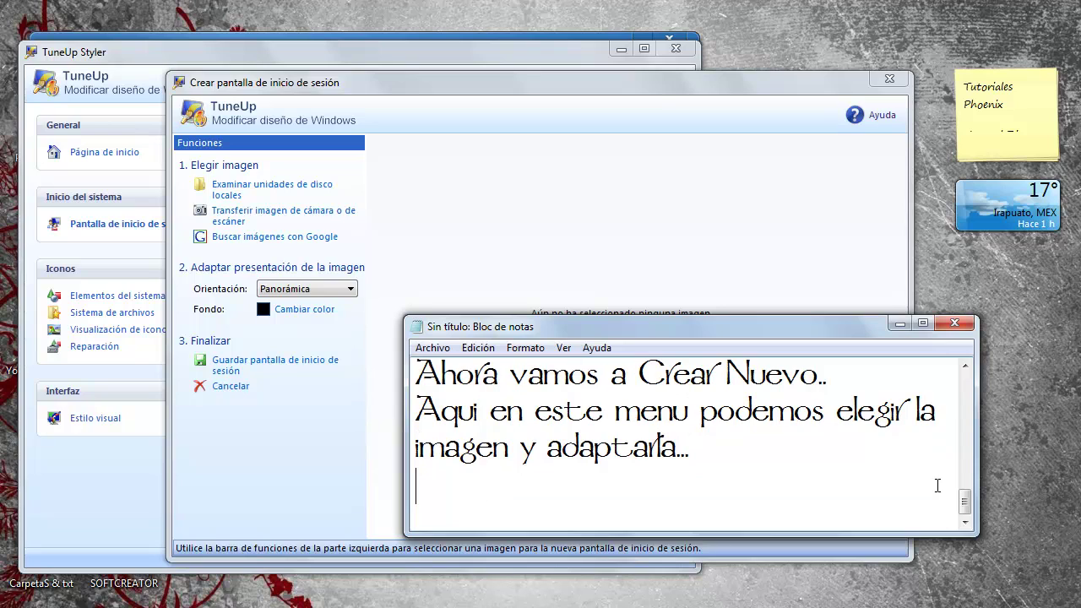
- Add the line "Una vez seleccionada la imagen y finalizada su edicion....Damos click en Guardad pantalla de inicio" to the note
{"action": "type", "text": "Una vez sel"}
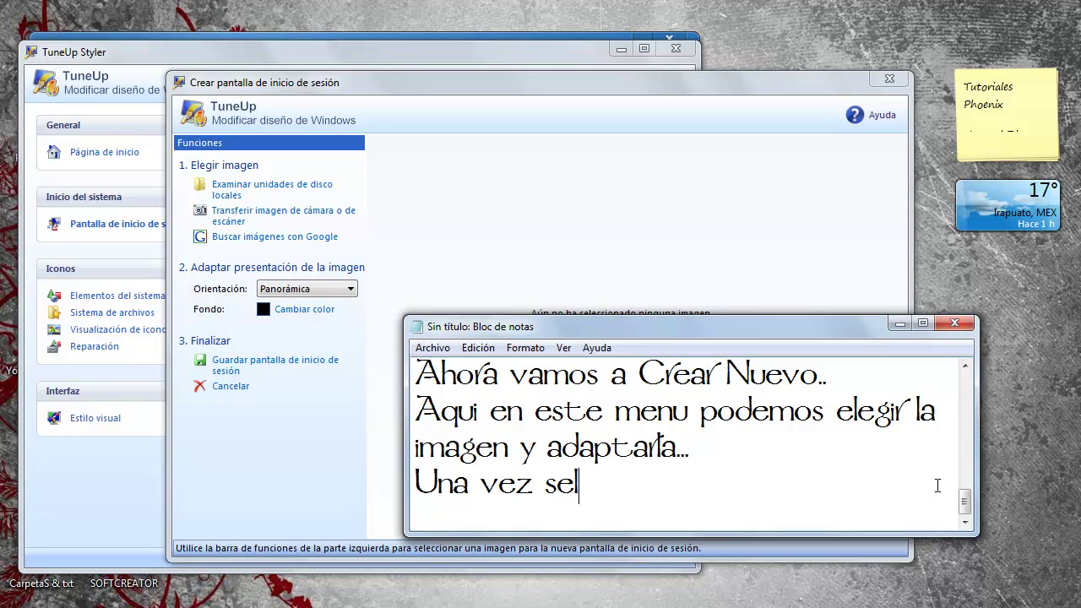
{"action": "type", "text": "eccionada l"}
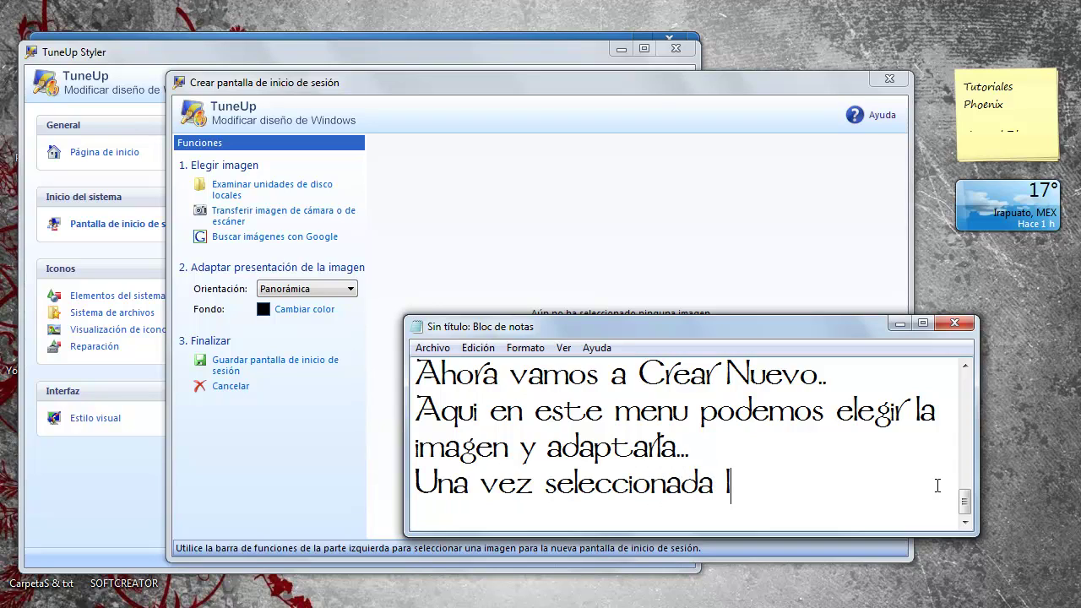
{"action": "type", "text": "a imagen y "}
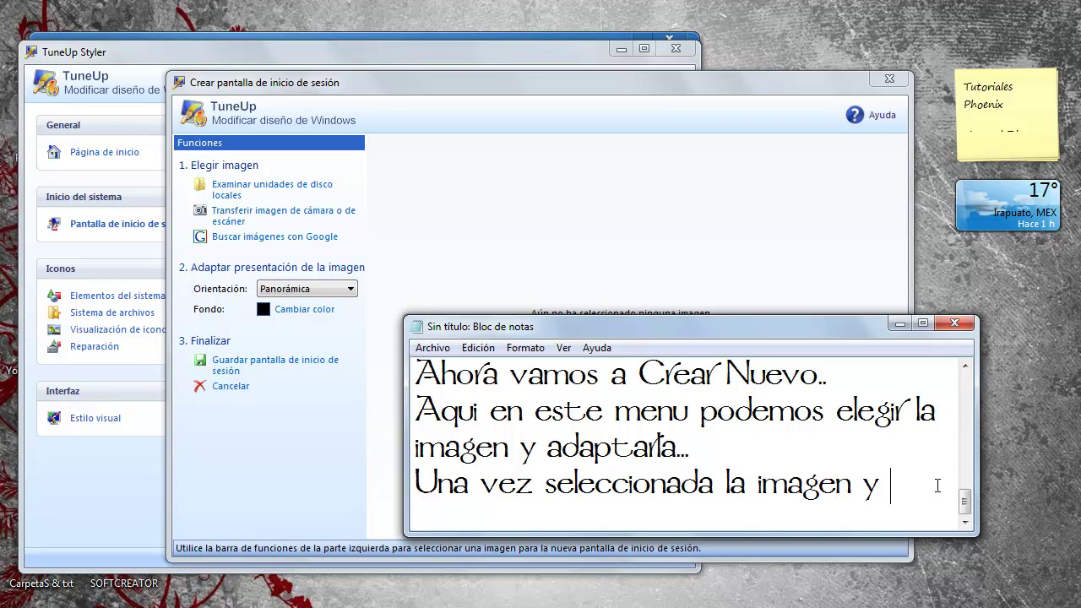
{"action": "type", "text": "finalizada su "}
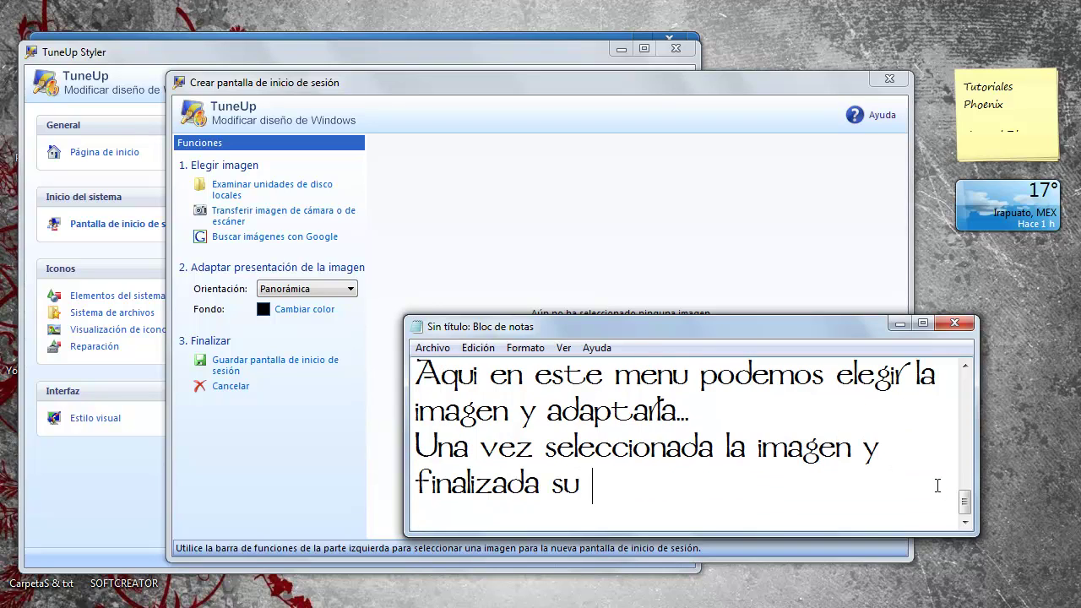
{"action": "type", "text": "edicion.."}
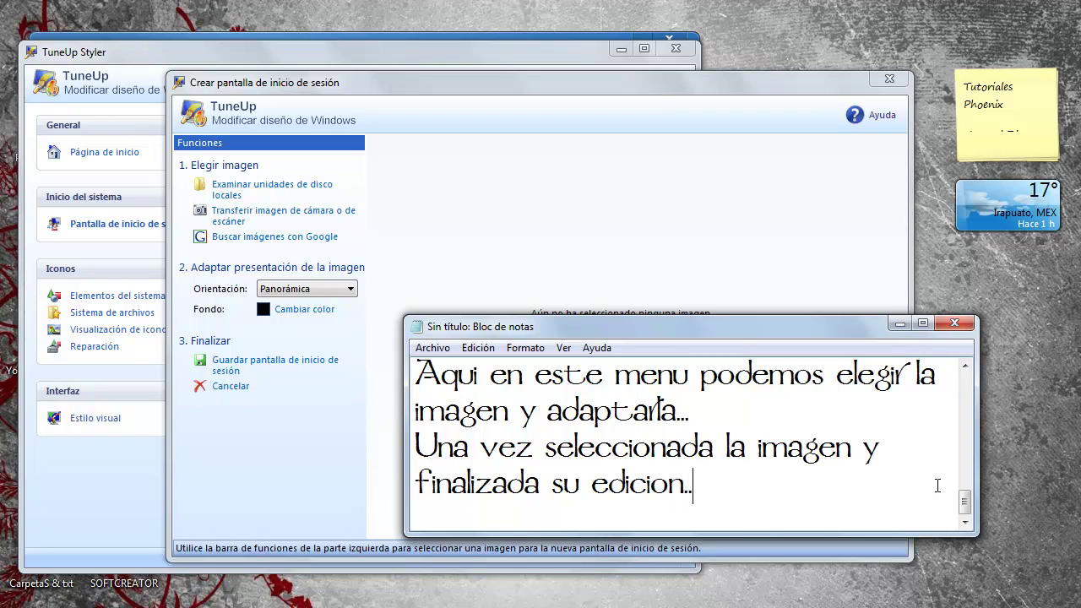
{"action": "type", "text": "..Damos "}
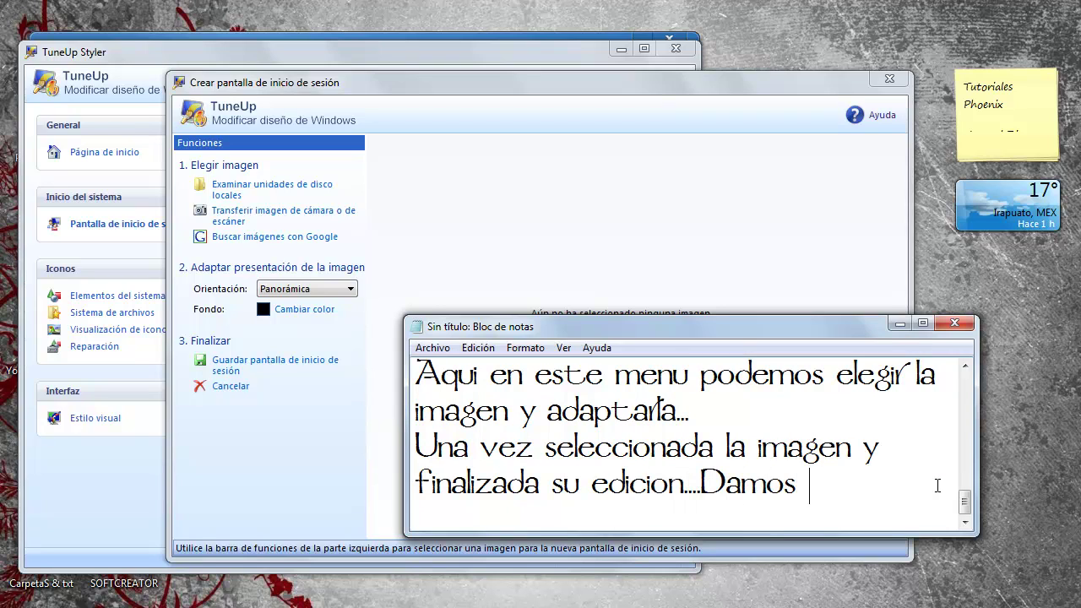
{"action": "type", "text": "click en G"}
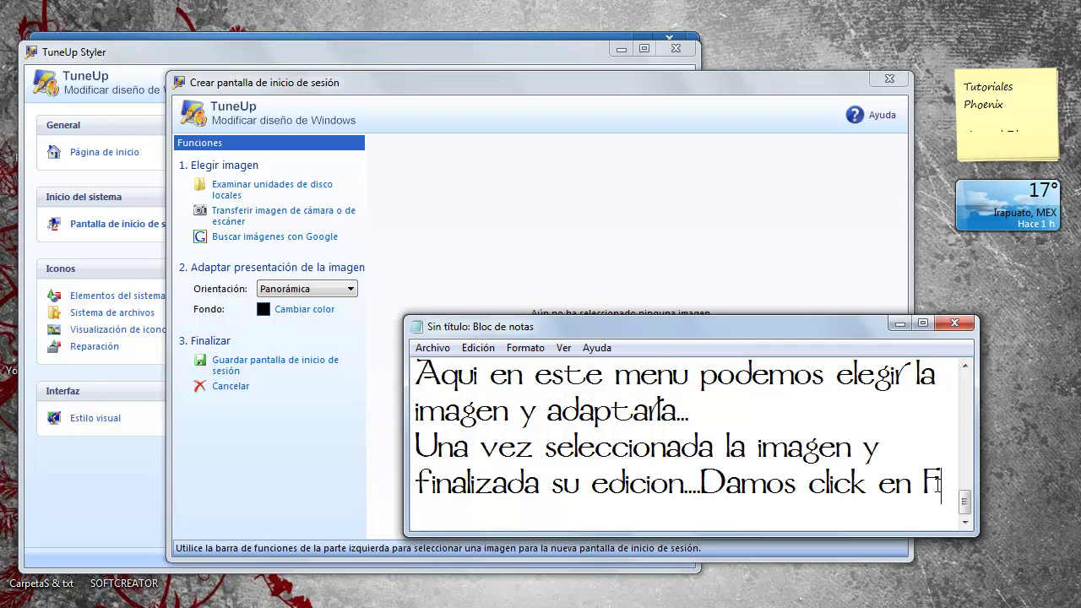
{"action": "type", "text": "uardad "}
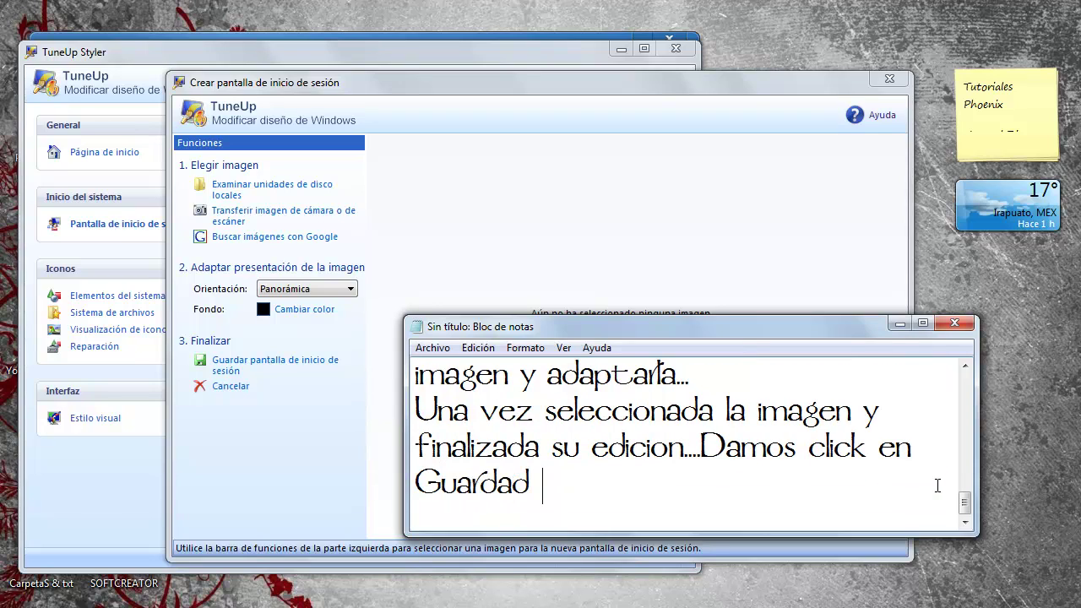
{"action": "type", "text": "pantalla d"}
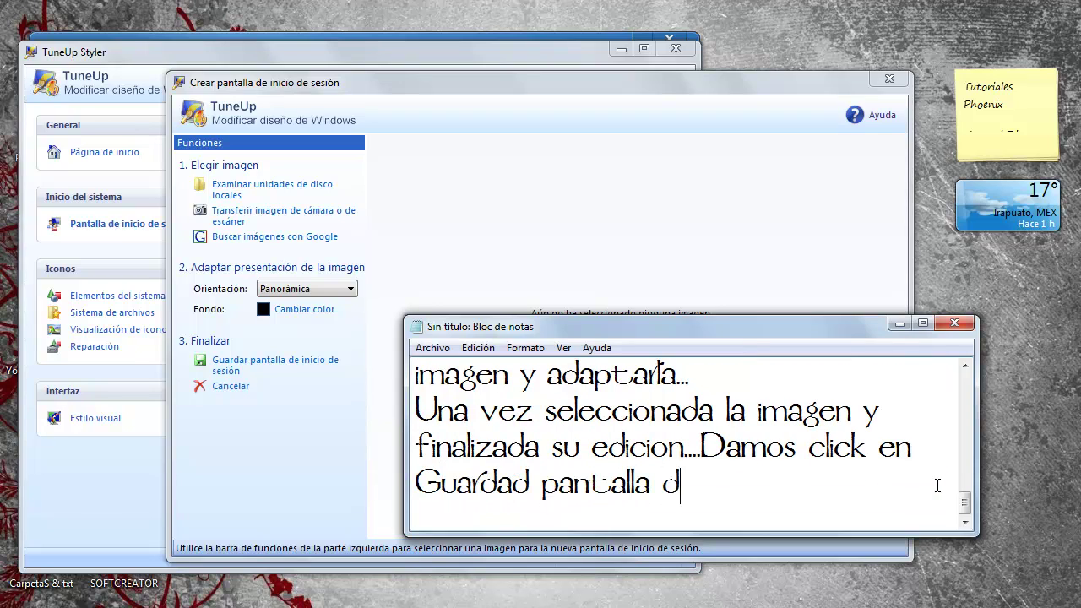
{"action": "type", "text": "e inicio"}
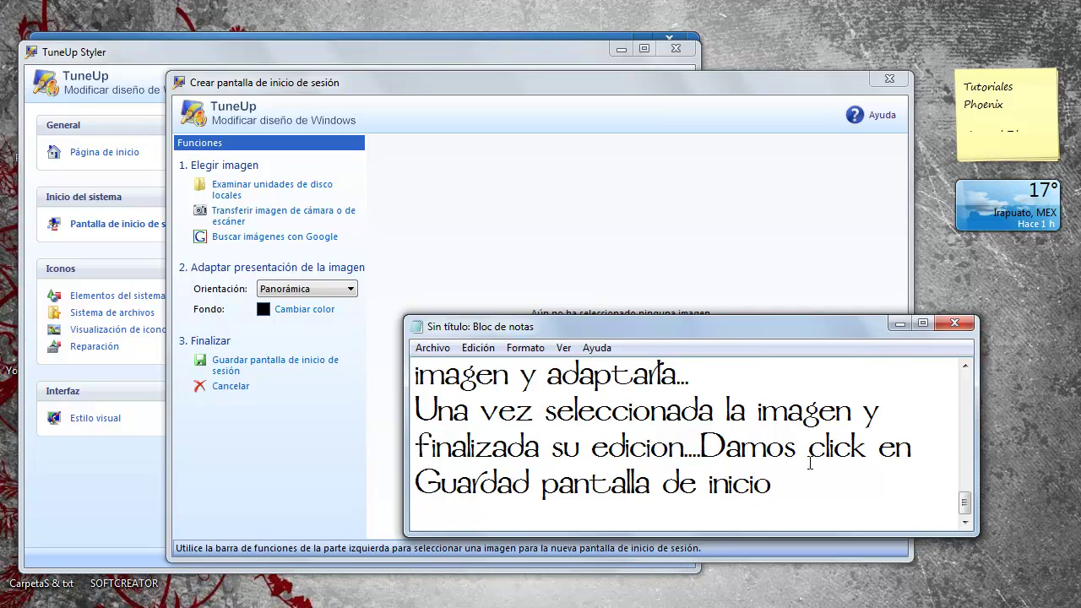
- Close the login screen creation window without choosing an image and select the TutorialesPhoenix login screen in the list
{"action": "left_click", "coordinate": [254, 429]}
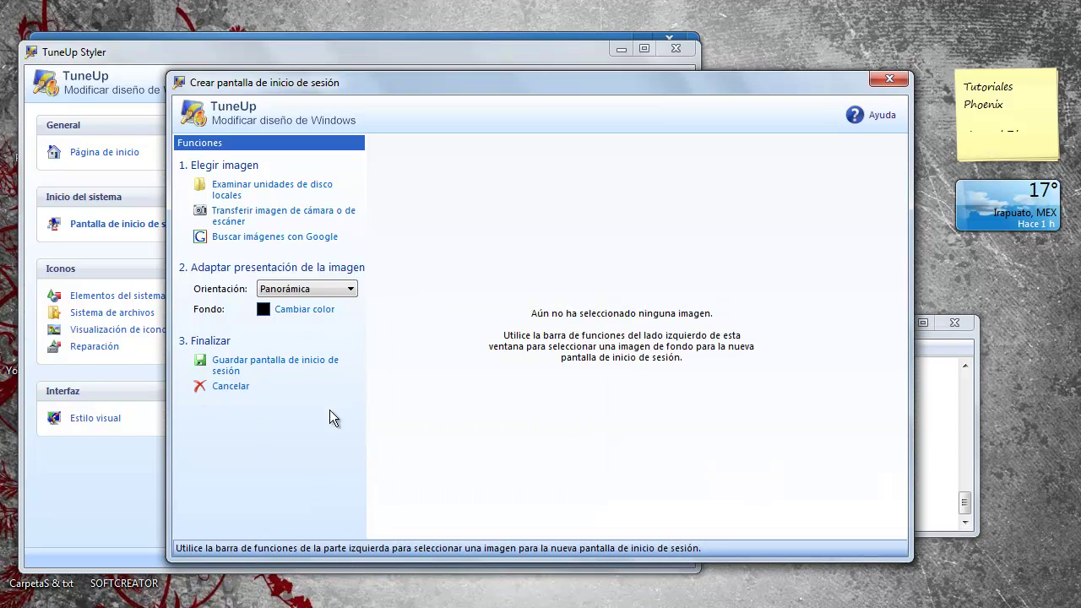
{"action": "left_click", "coordinate": [889, 78]}
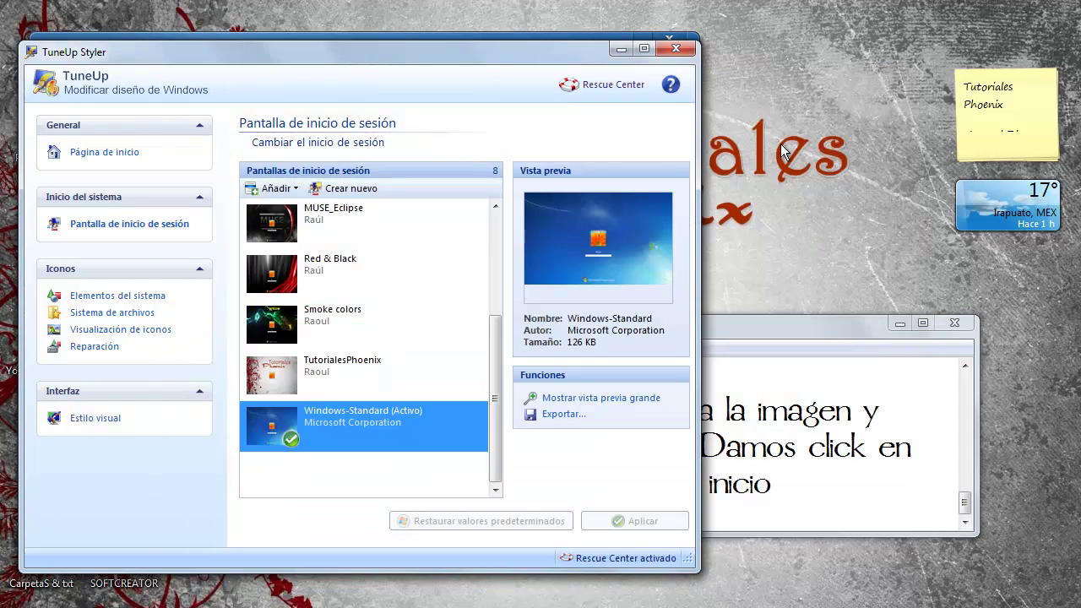
{"action": "left_click", "coordinate": [374, 373]}
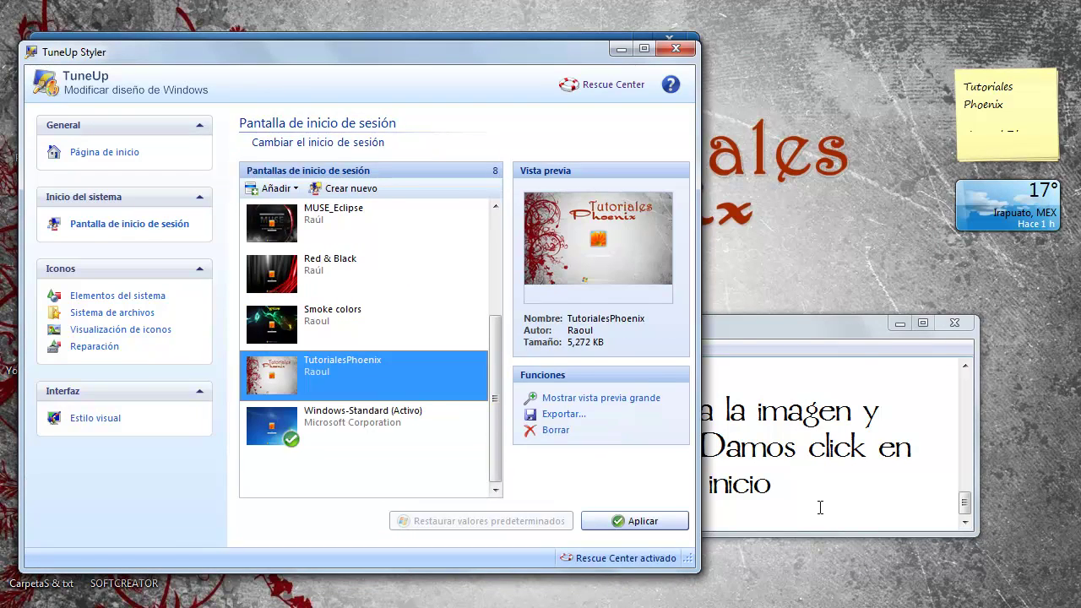
- Go back to the note and write "Se creara nuestro fondo..." on a new line
{"action": "left_click", "coordinate": [820, 506]}
{"action": "key", "text": "Return"}
{"action": "type", "text": "Se c"}
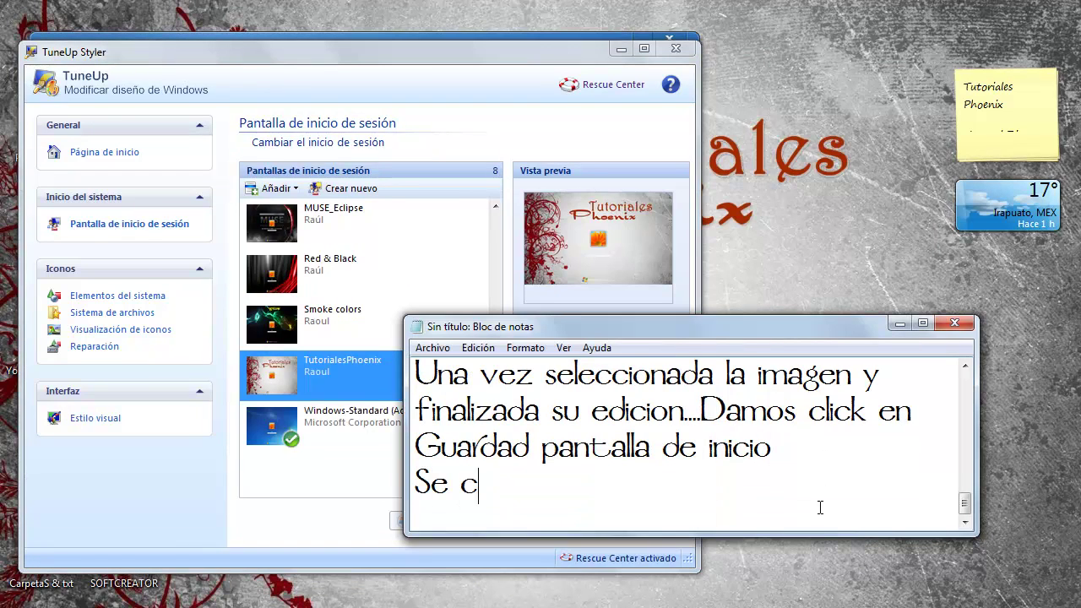
{"action": "type", "text": "reará"}
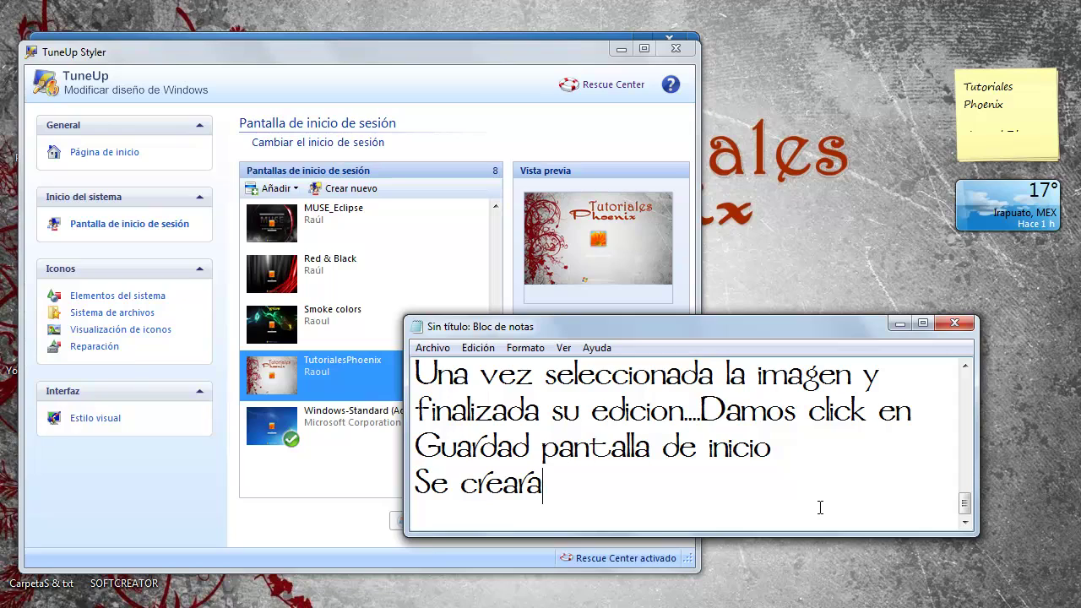
{"action": "type", "text": " nuestr"}
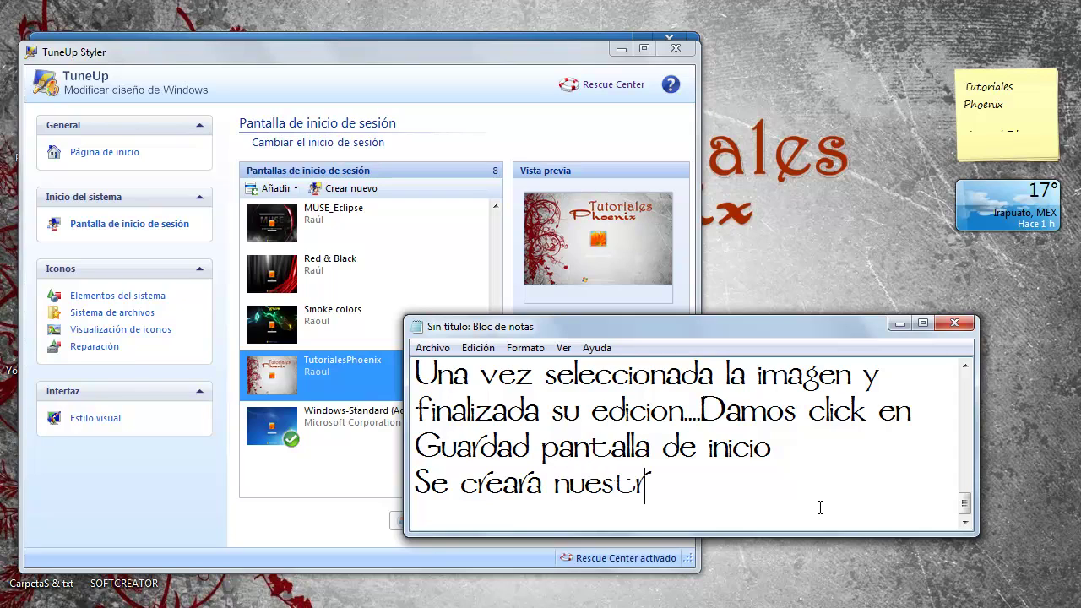
{"action": "type", "text": "o fondo..."}
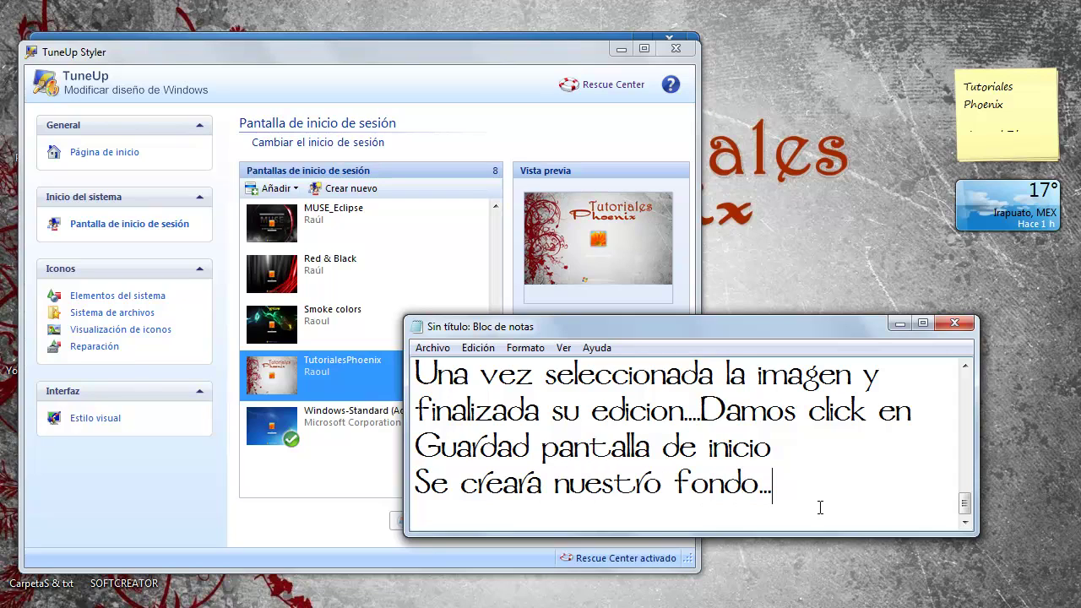
- Continue the last line of the note with "Ahora solo damos click y en el boton Aplicar", moving the note window off the login screen preview
{"action": "type", "text": "Ahora"}
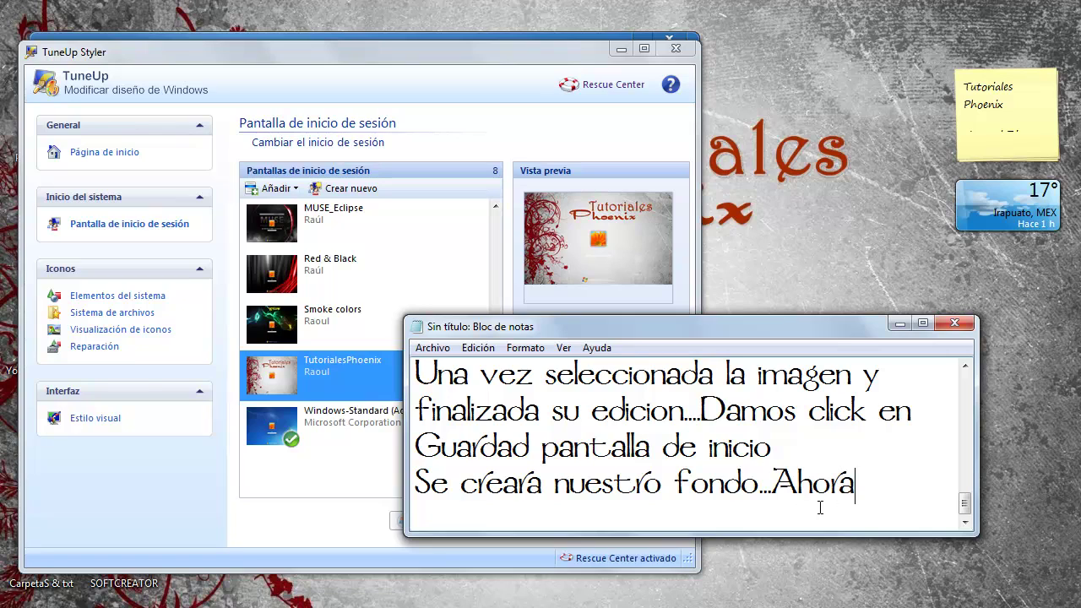
{"action": "type", "text": " solo"}
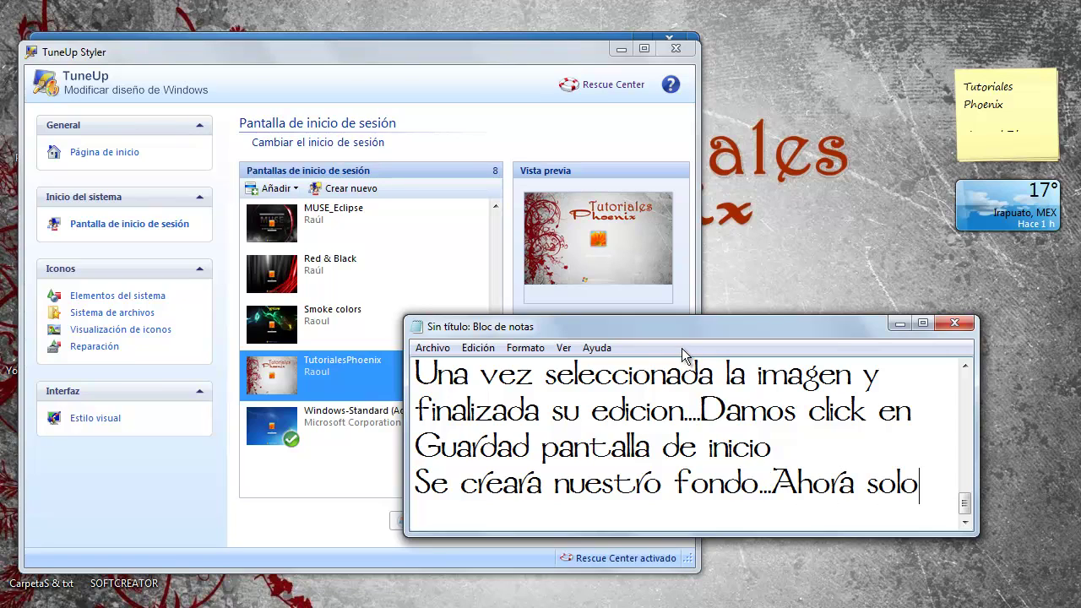
{"action": "left_click_drag", "start_coordinate": [668, 334], "coordinate": [604, 442]}
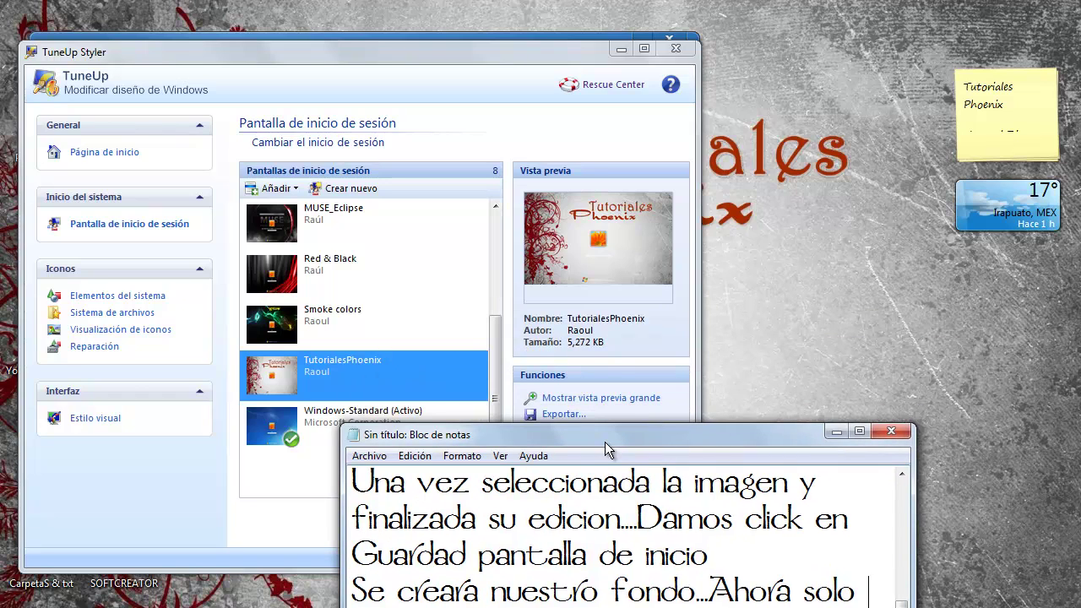
{"action": "type", "text": "damos cli"}
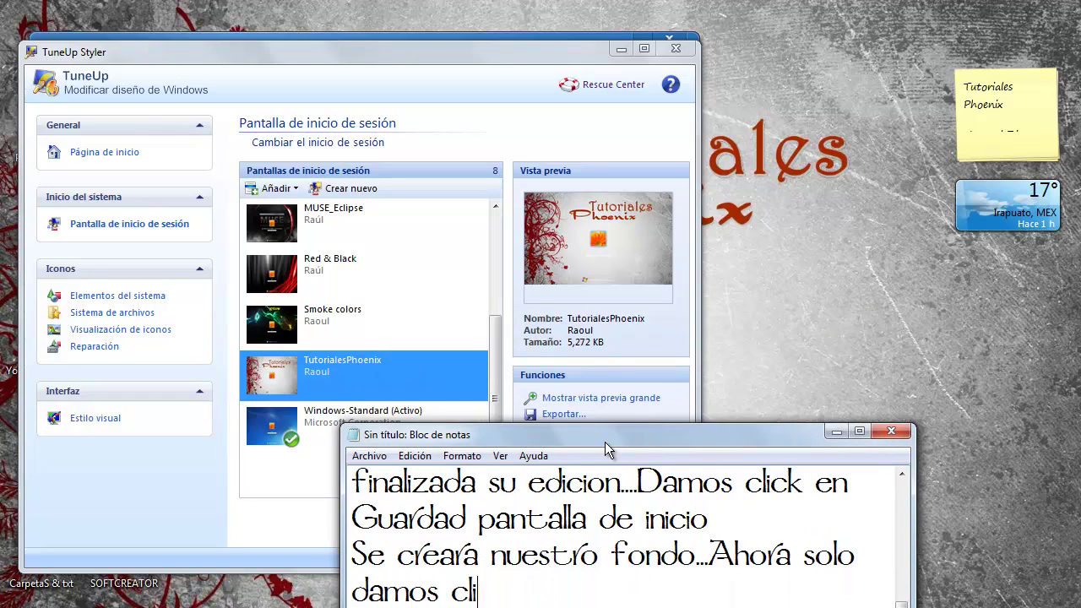
{"action": "type", "text": "ck y en e"}
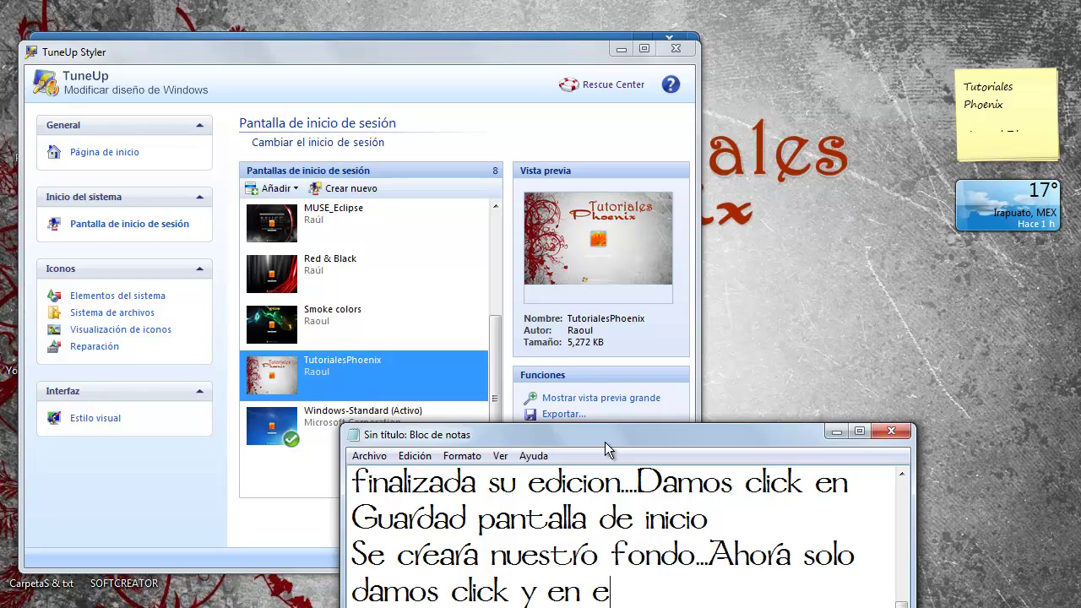
{"action": "type", "text": "l boton A"}
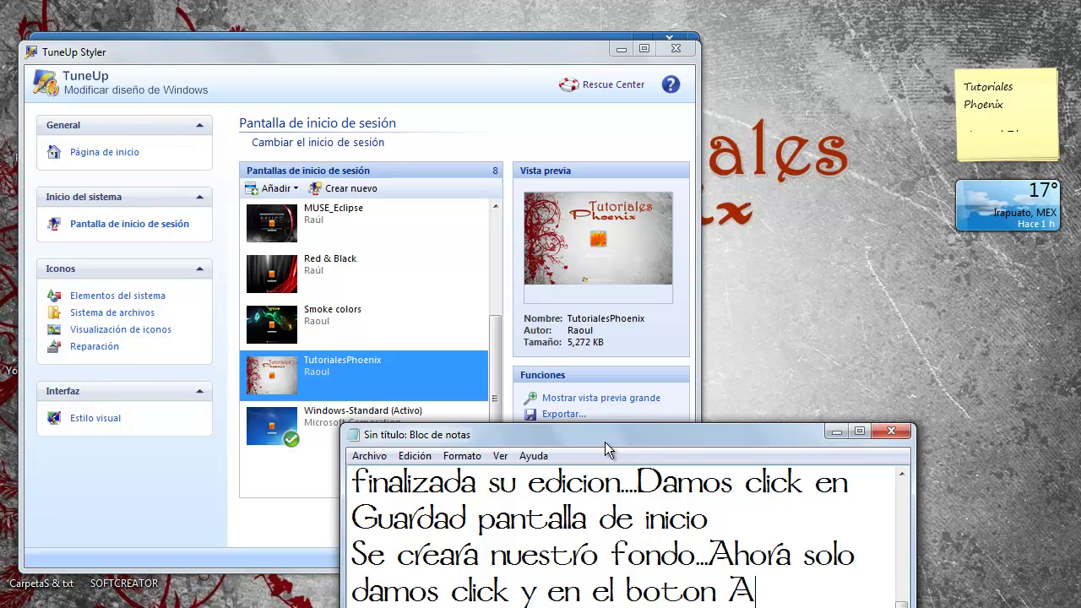
{"action": "type", "text": "plicar"}
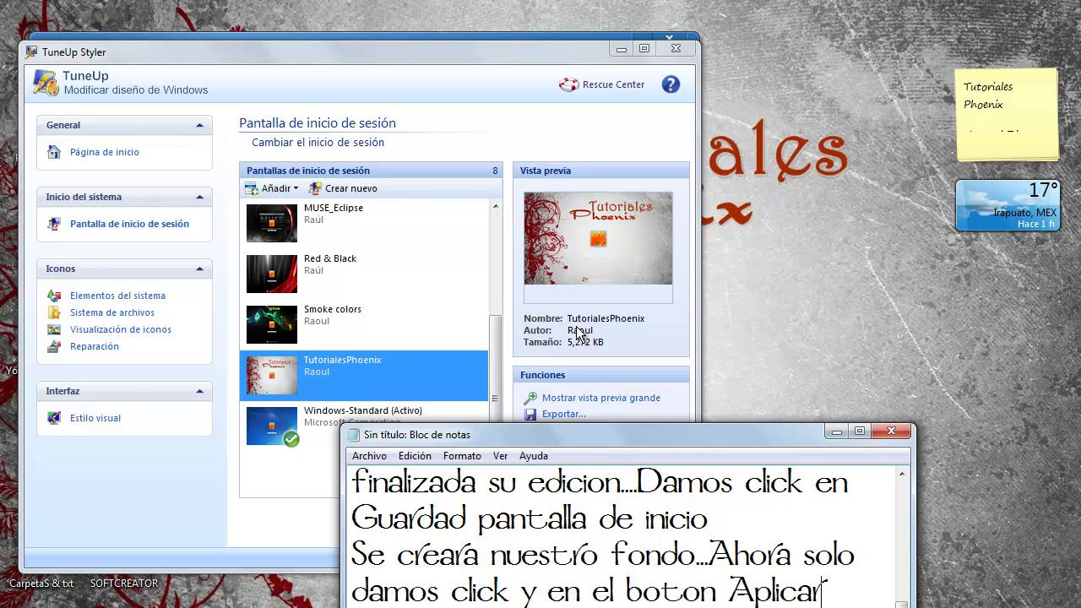
- Switch to TuneUp Styler and apply the TutorialesPhoenix login screen
{"action": "left_click", "coordinate": [441, 291]}
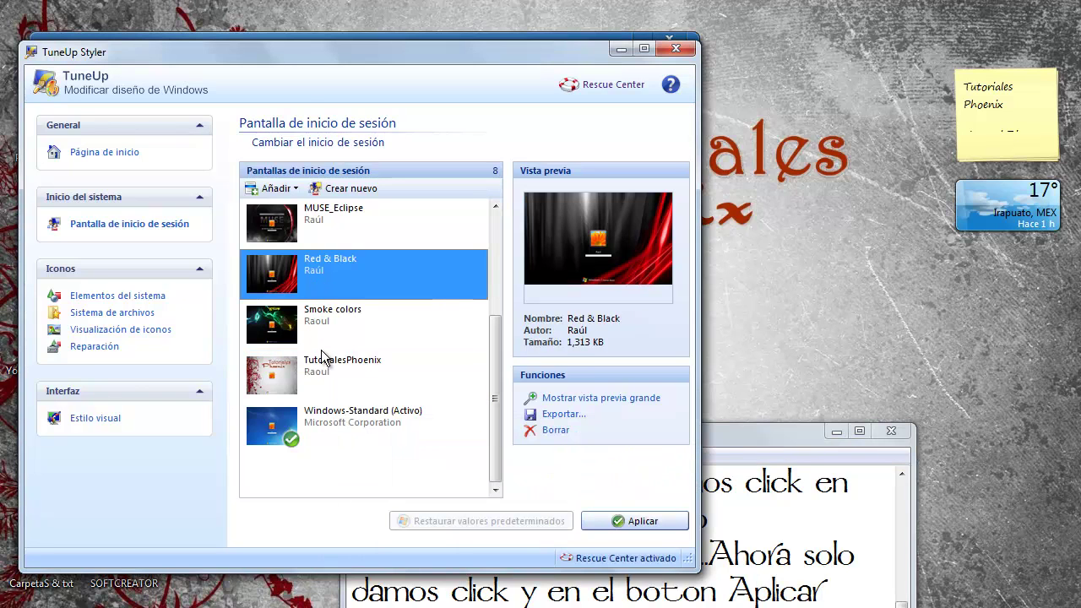
{"action": "left_click", "coordinate": [325, 381]}
{"action": "left_click", "coordinate": [603, 525]}
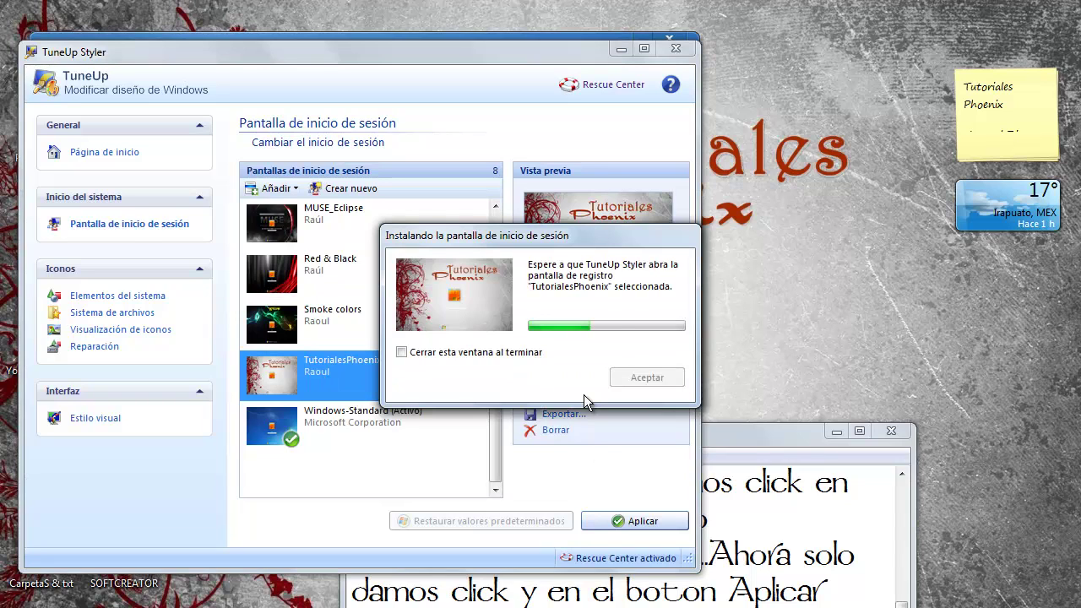
- Return to the note and write "Tarda un momento....y despues queda listo...." on a new line
{"action": "left_click", "coordinate": [756, 437]}
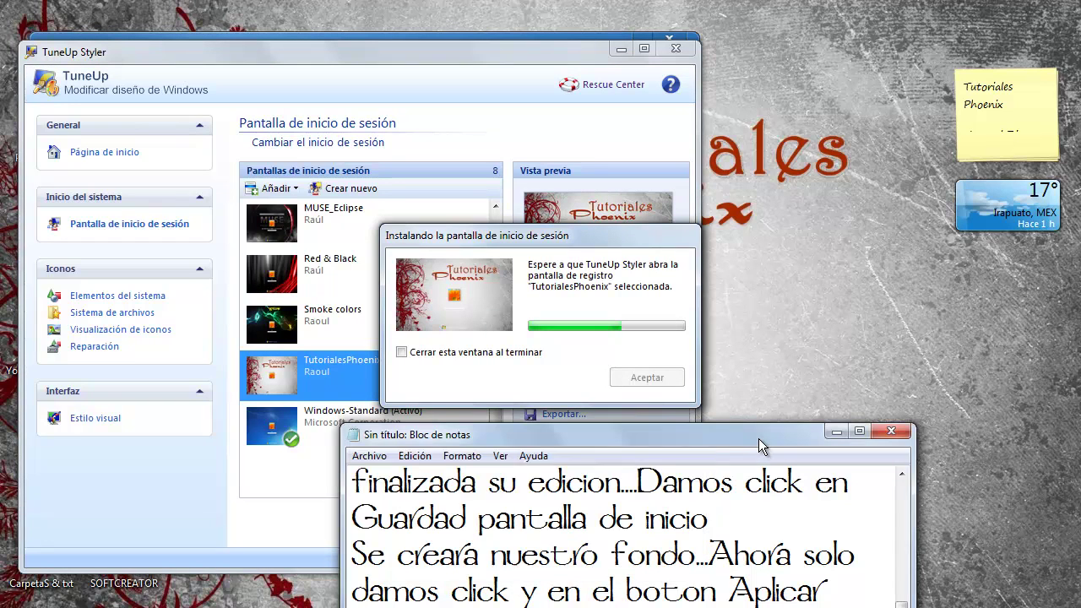
{"action": "key", "text": "Return"}
{"action": "type", "text": "Tar"}
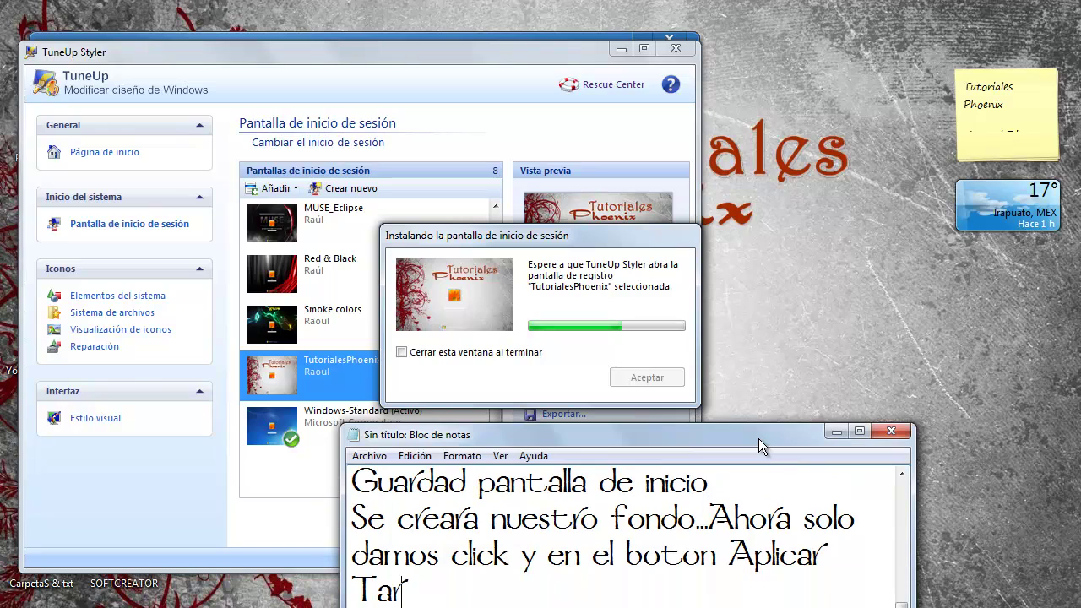
{"action": "type", "text": "da un momento"}
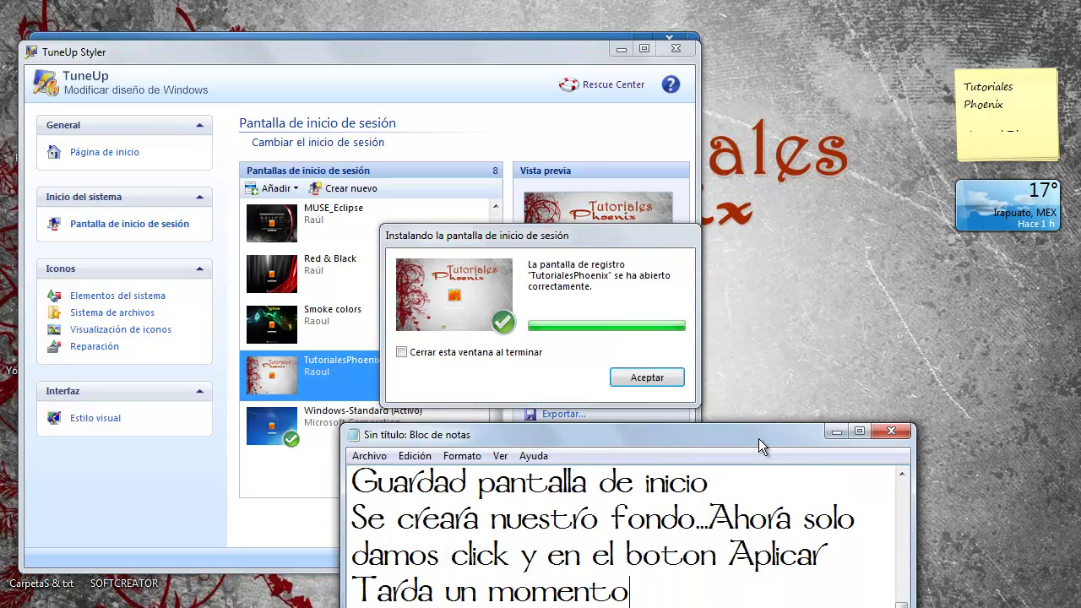
{"action": "type", "text": "....y des"}
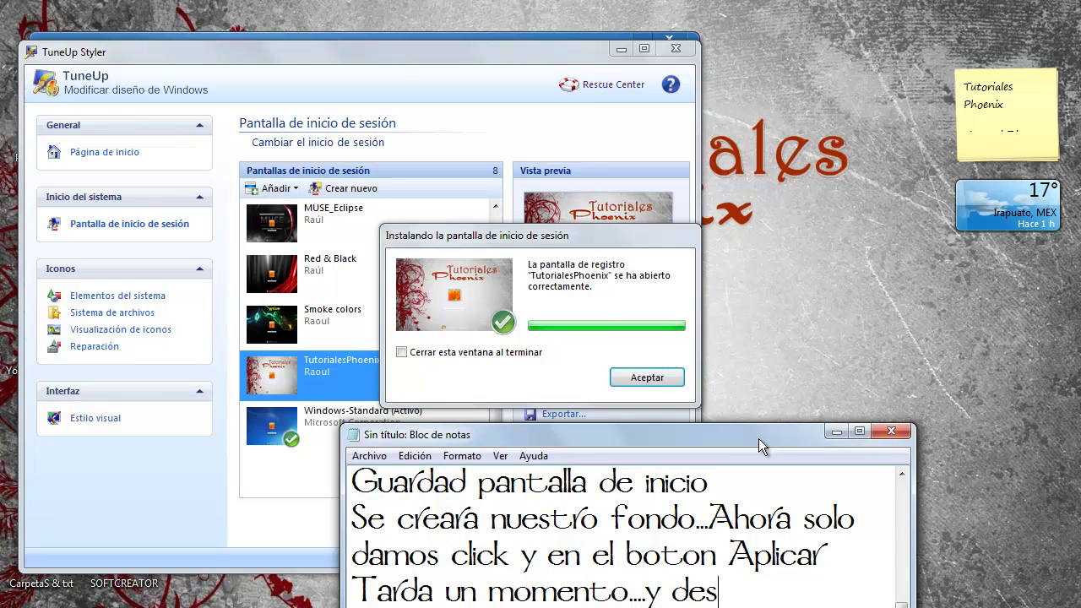
{"action": "type", "text": "pues queda "}
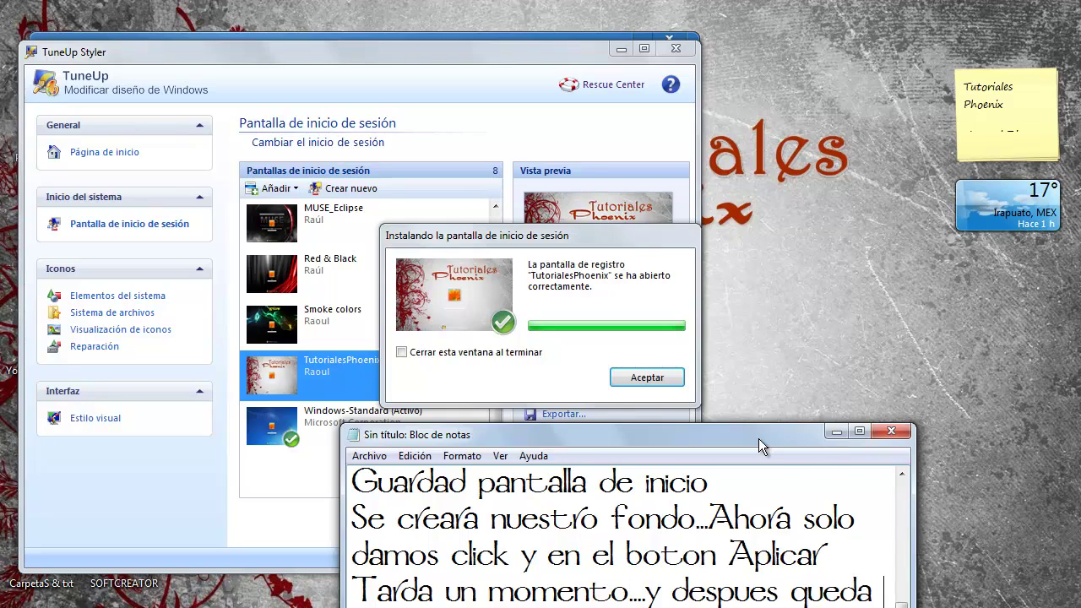
{"action": "type", "text": "listo...."}
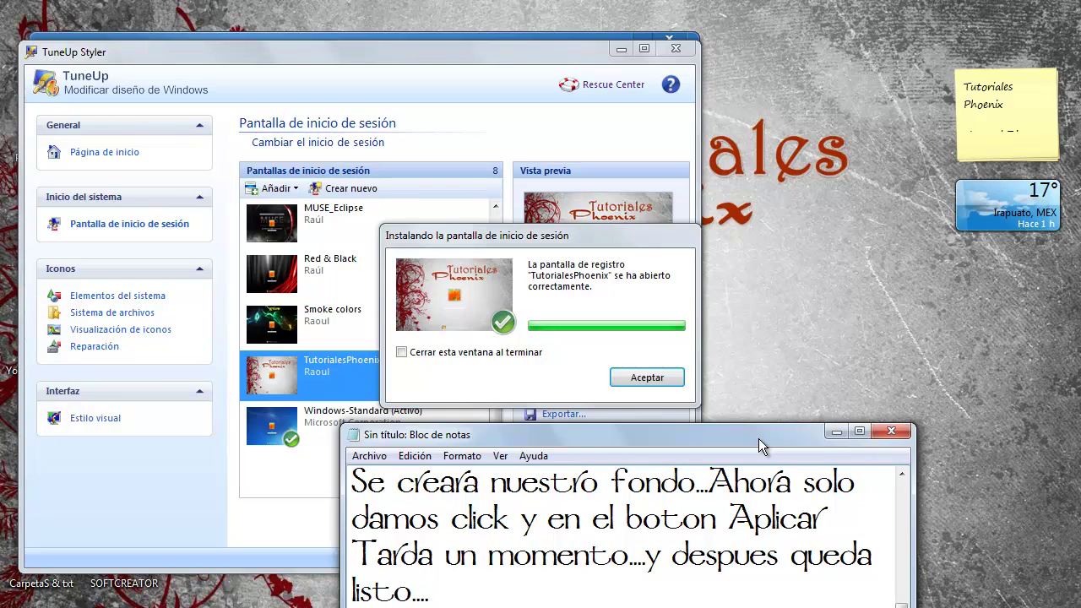
- Continue the note's last line with "Al cerrar sesion les aparecerá su personalizacion del fondo..."
{"action": "type", "text": "Al ce"}
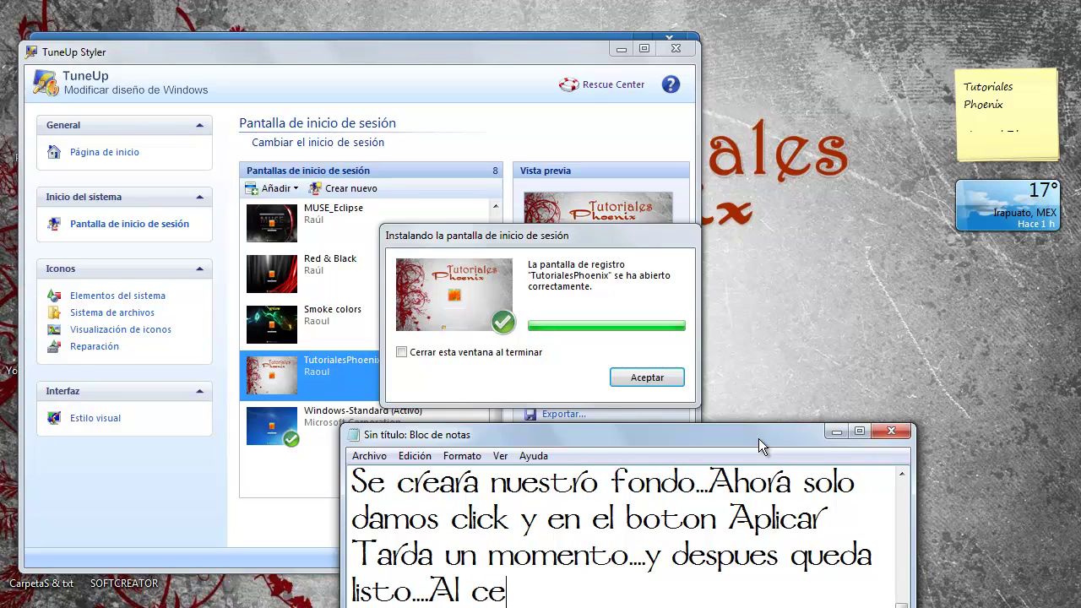
{"action": "type", "text": "rrar sesio"}
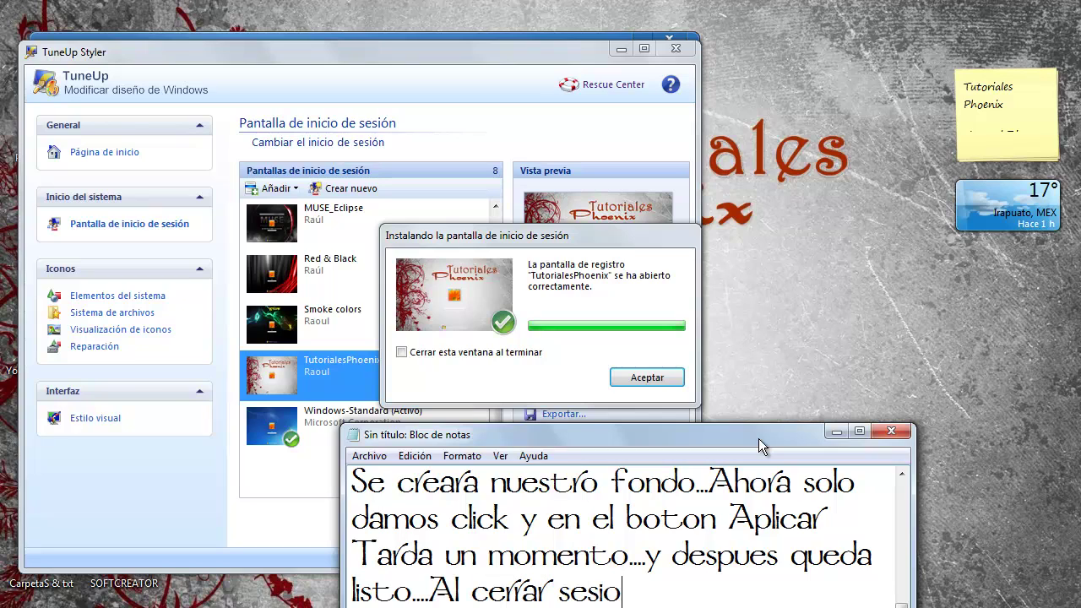
{"action": "type", "text": "n les apar"}
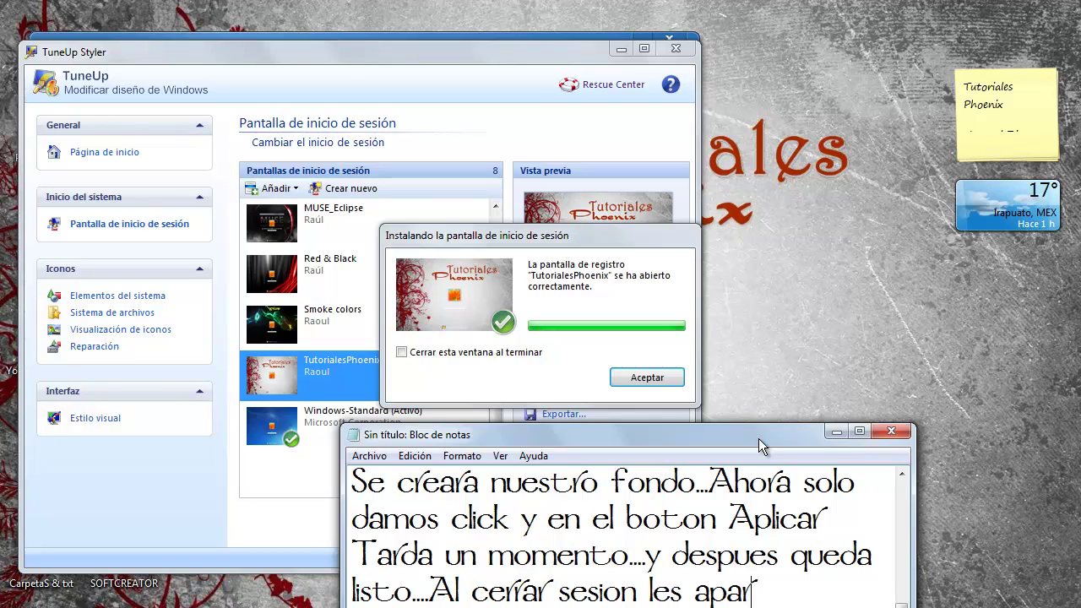
{"action": "type", "text": "ecerá su "}
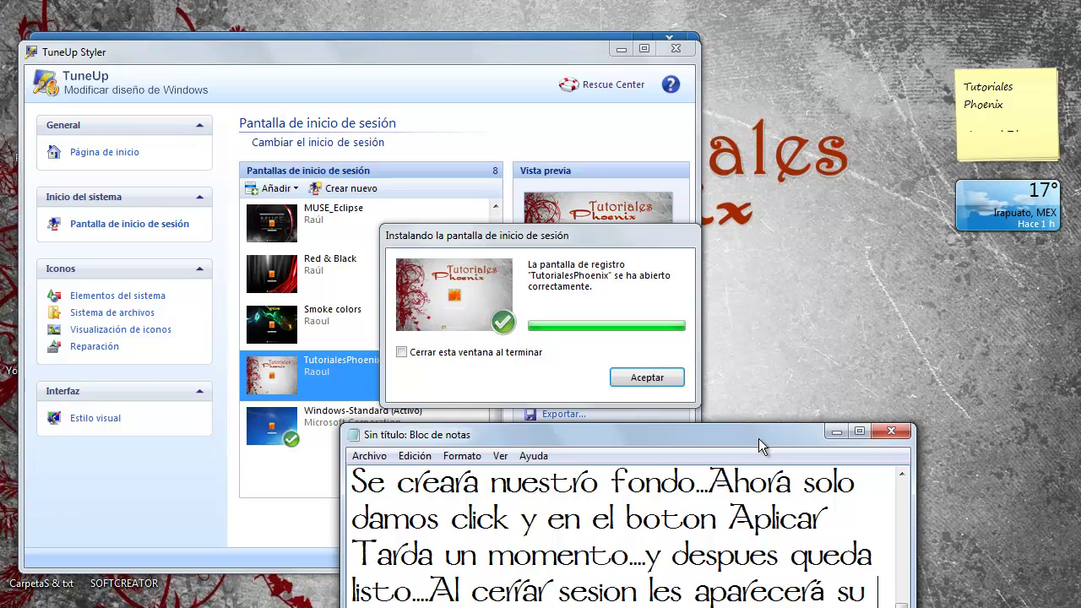
{"action": "type", "text": "personaliza"}
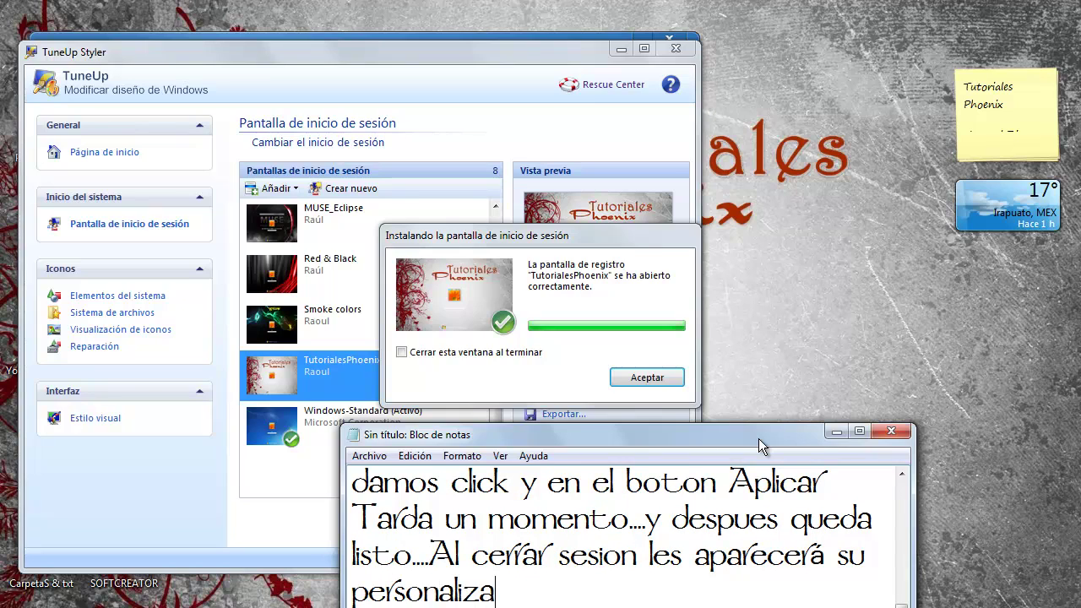
{"action": "type", "text": "cion del fond"}
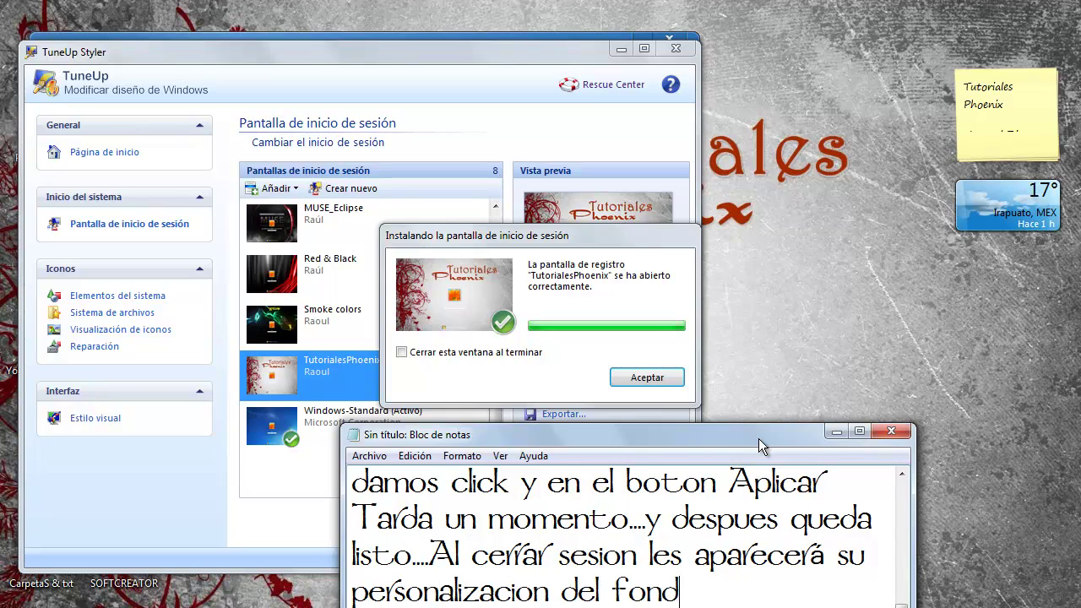
{"action": "type", "text": "o..."}
- Move the note window higher so it is fully on screen and add the line "Es todo por este video"
{"action": "left_click_drag", "start_coordinate": [712, 443], "coordinate": [644, 140]}
{"action": "key", "text": "Return"}
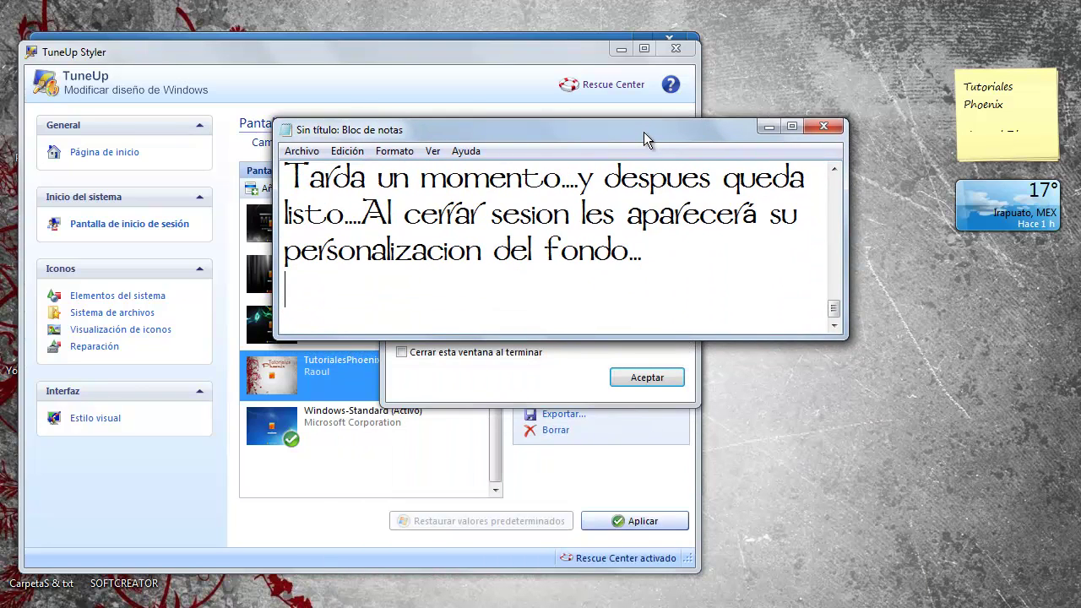
{"action": "type", "text": "Es todo"}
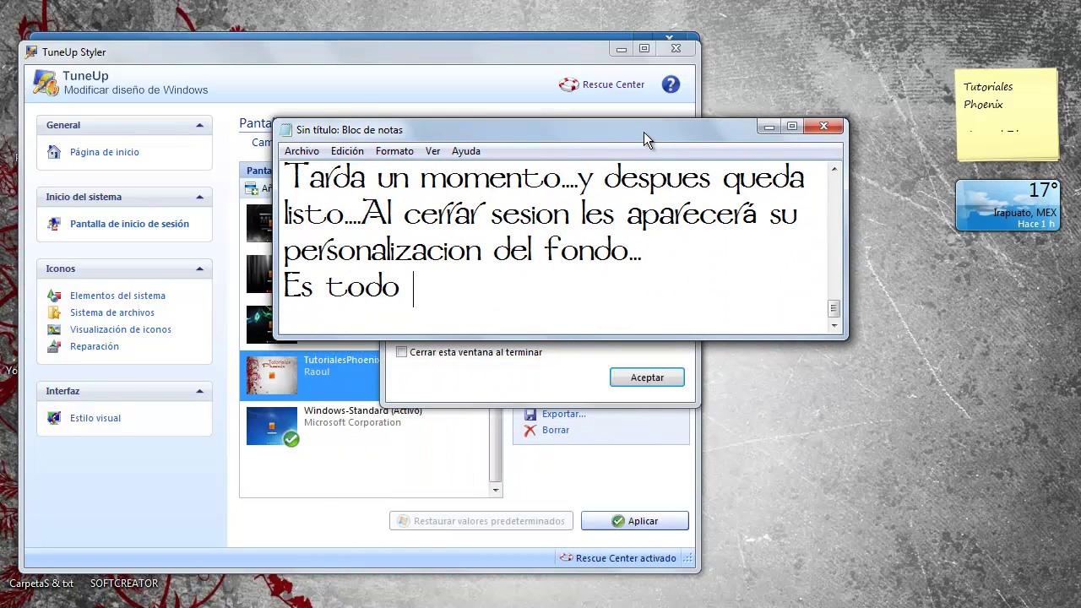
{"action": "type", "text": " por este vide"}
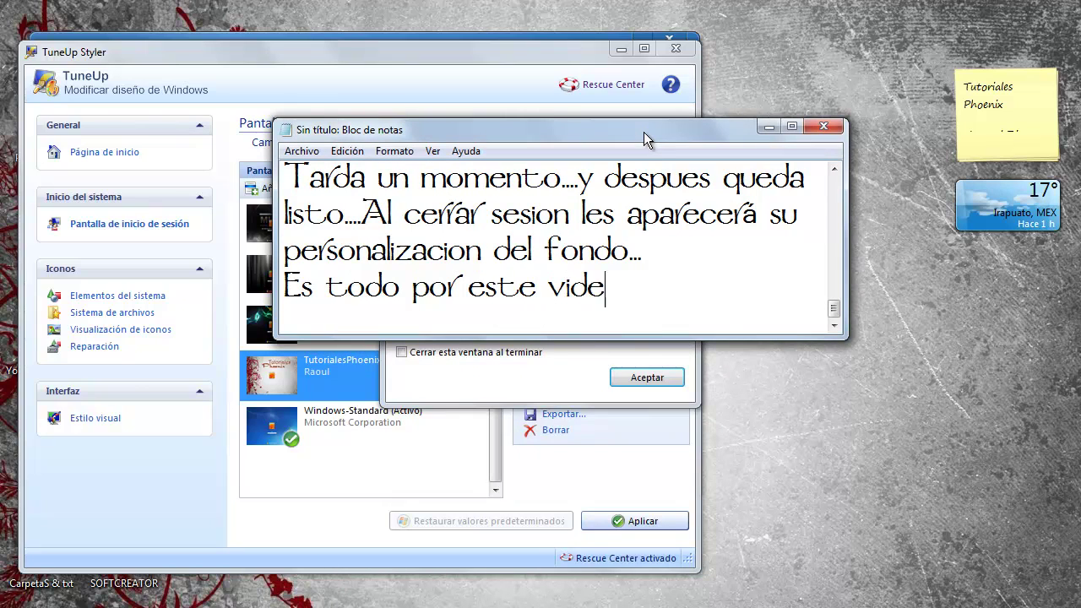
{"action": "type", "text": "o"}
- Add the lines "No olviden segirnos en facebook" and "TutorialesPhoenix......" to the note
{"action": "key", "text": "Return"}
{"action": "type", "text": "No ol"}
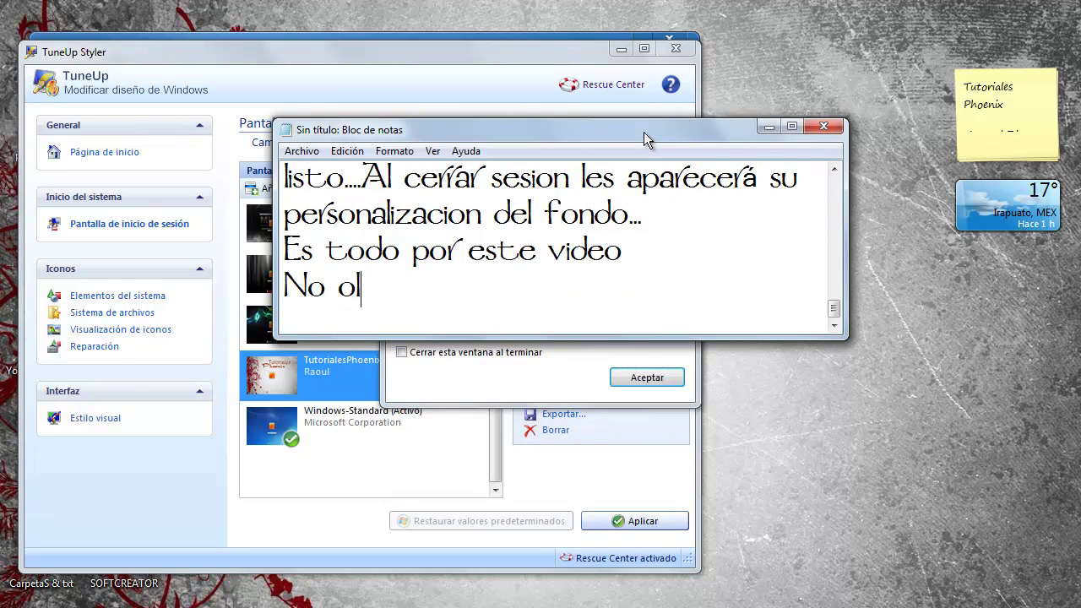
{"action": "type", "text": "viden s"}
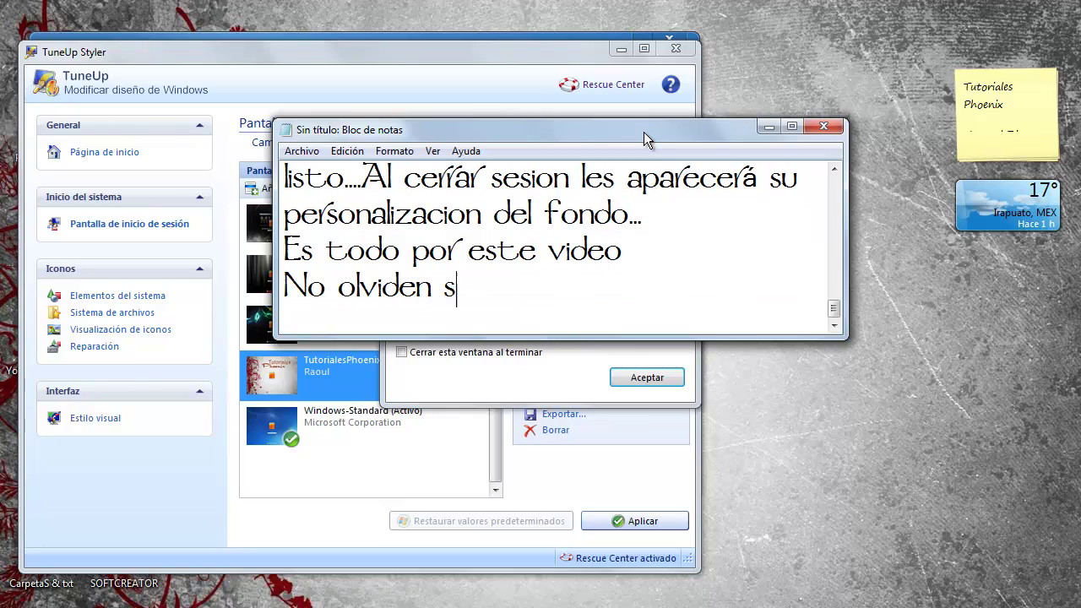
{"action": "type", "text": "egirnos en "}
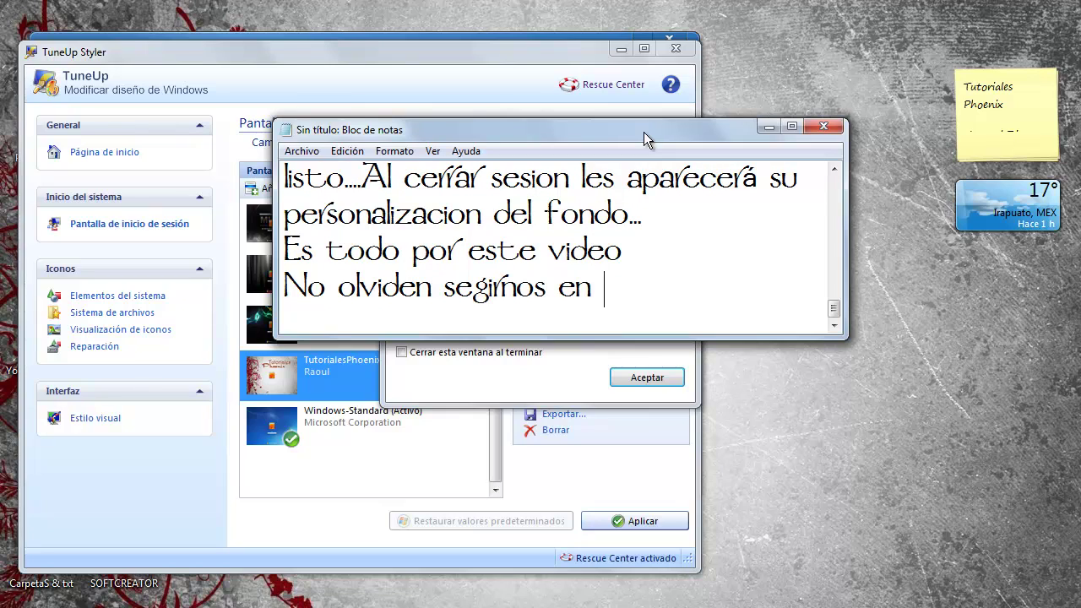
{"action": "type", "text": "facebook"}
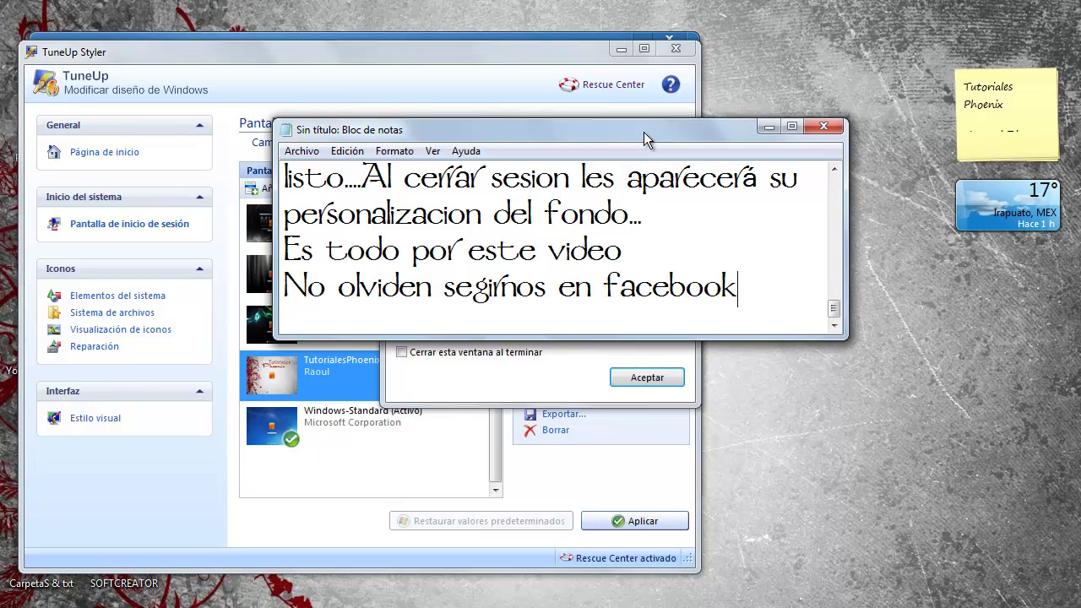
{"action": "key", "text": "Return"}
{"action": "type", "text": "Tut"}
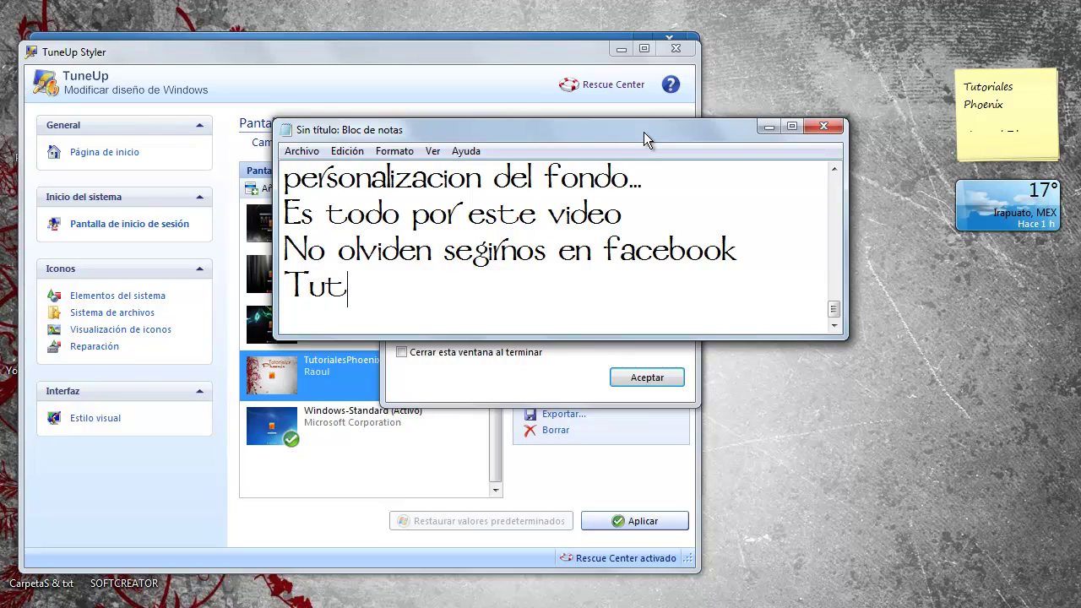
{"action": "type", "text": "orialesP"}
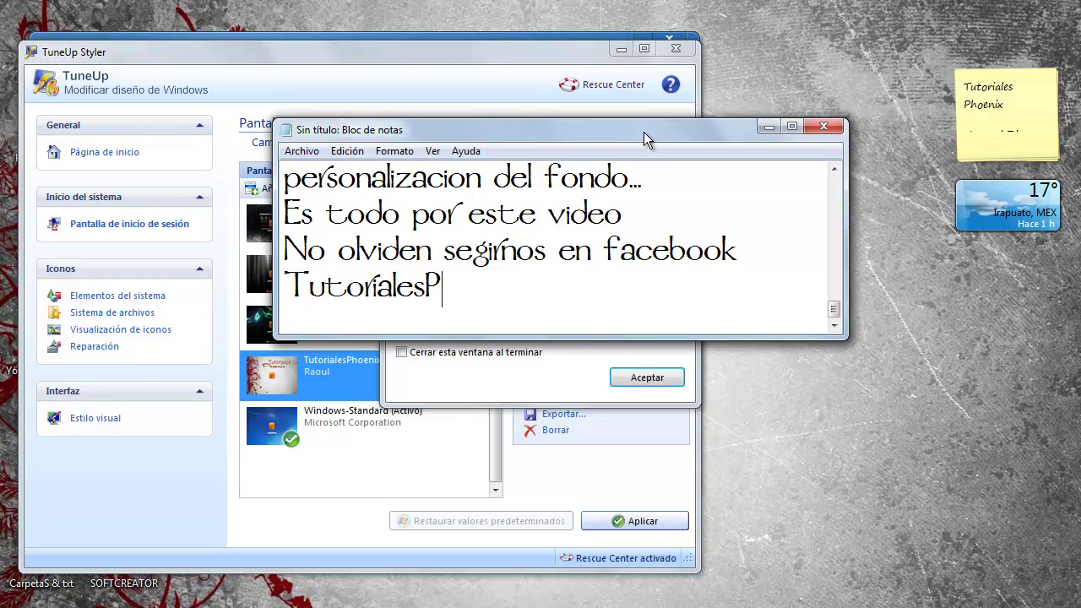
{"action": "type", "text": "hoenix......"}
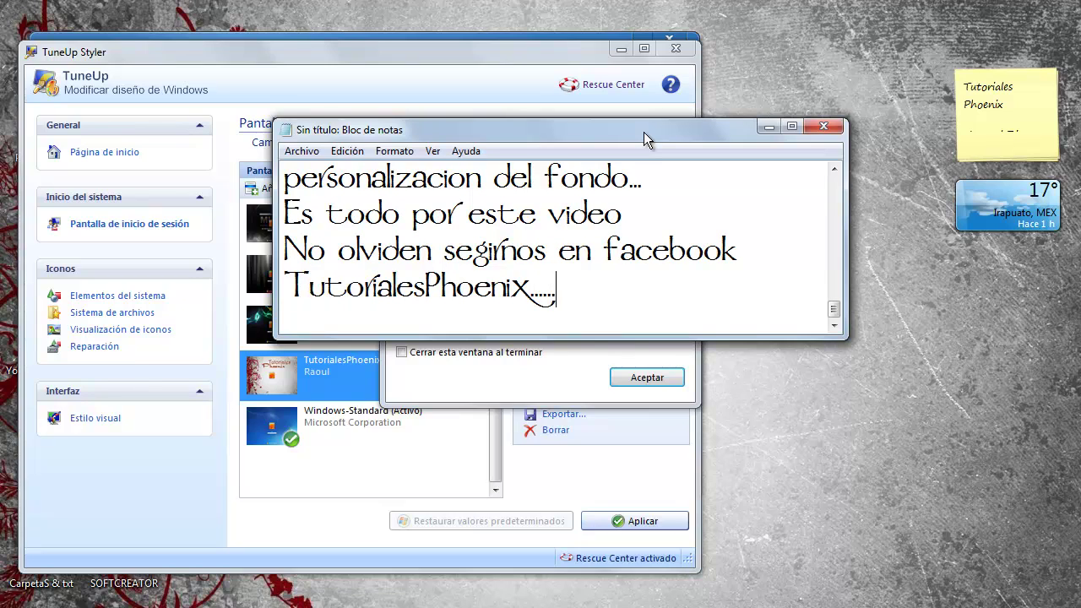
- End the note with "Gracias....." on a new line
{"action": "key", "text": "Return"}
{"action": "type", "text": "Gracia"}
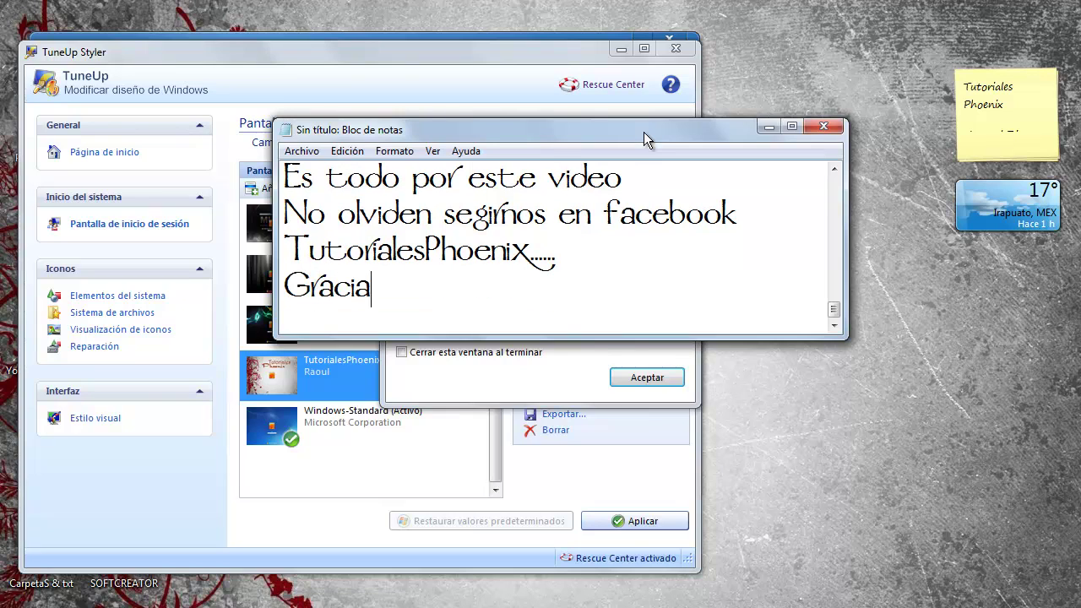
{"action": "type", "text": "s....."}
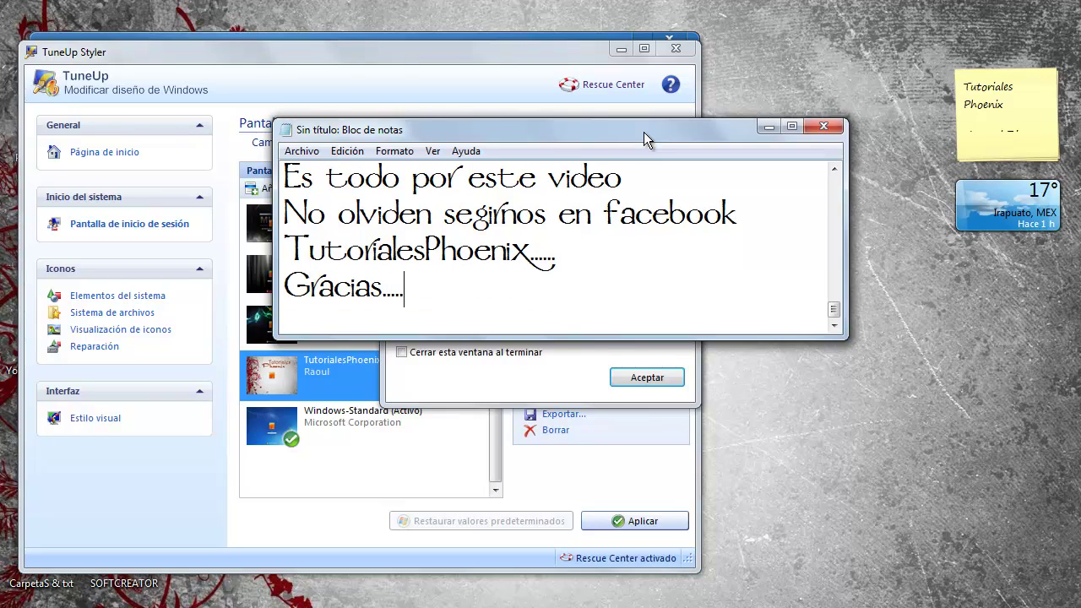